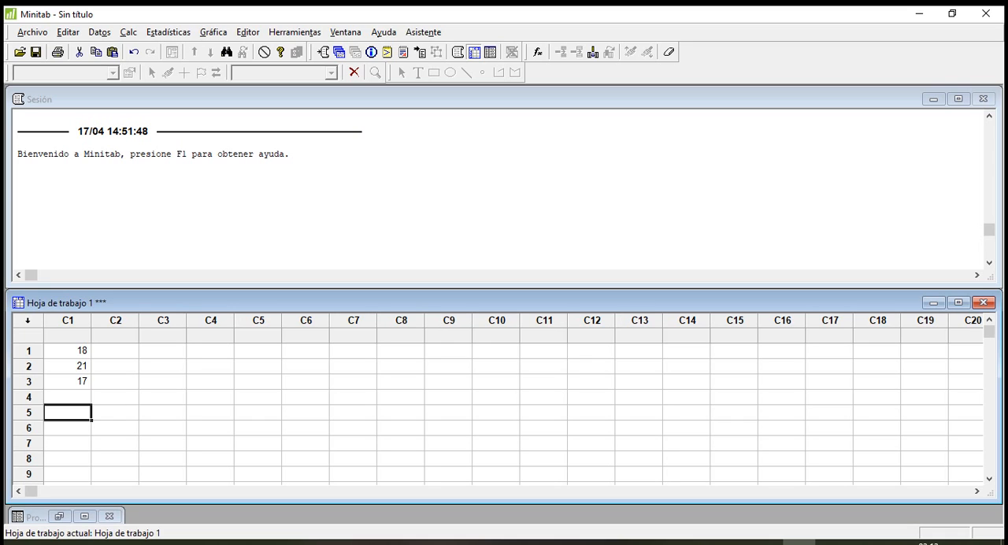
pyautogui.moveTo(79, 350); pyautogui.dragTo(91, 467)
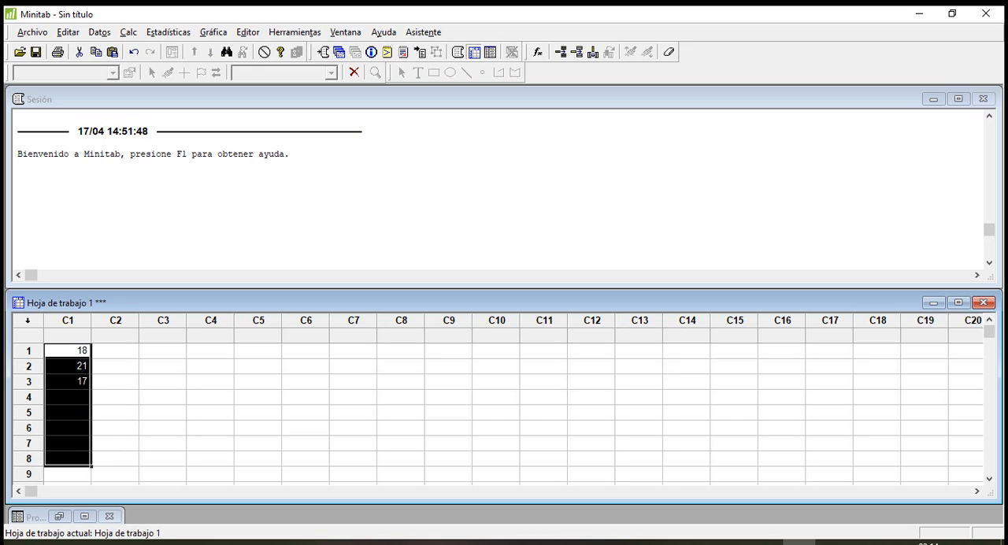
pyautogui.click(116, 367)
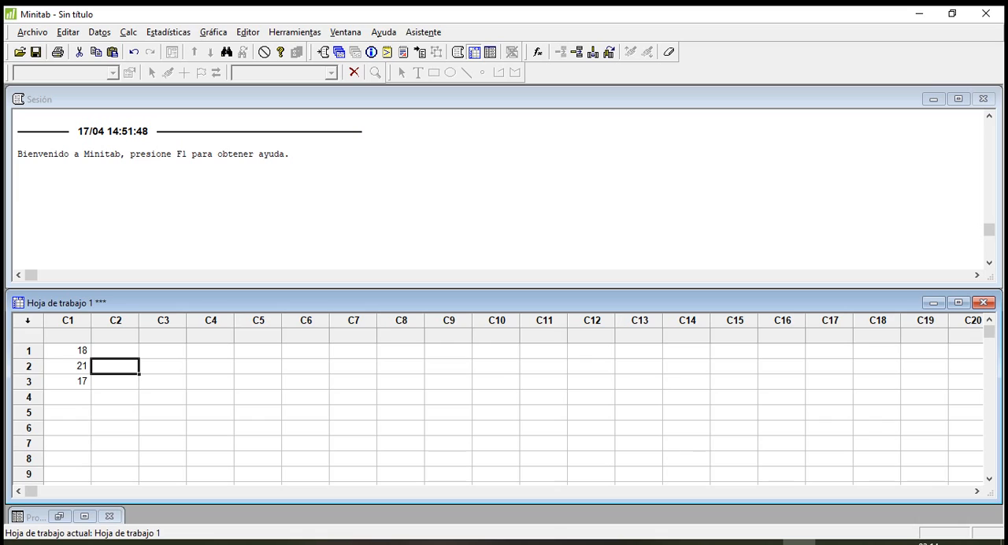
pyautogui.click(68, 336)
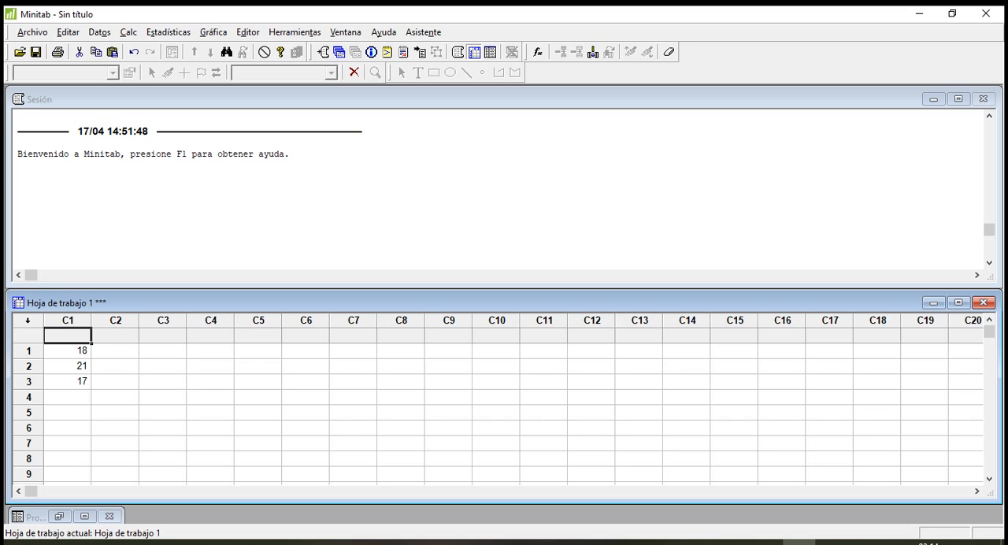
pyautogui.write('Edad')
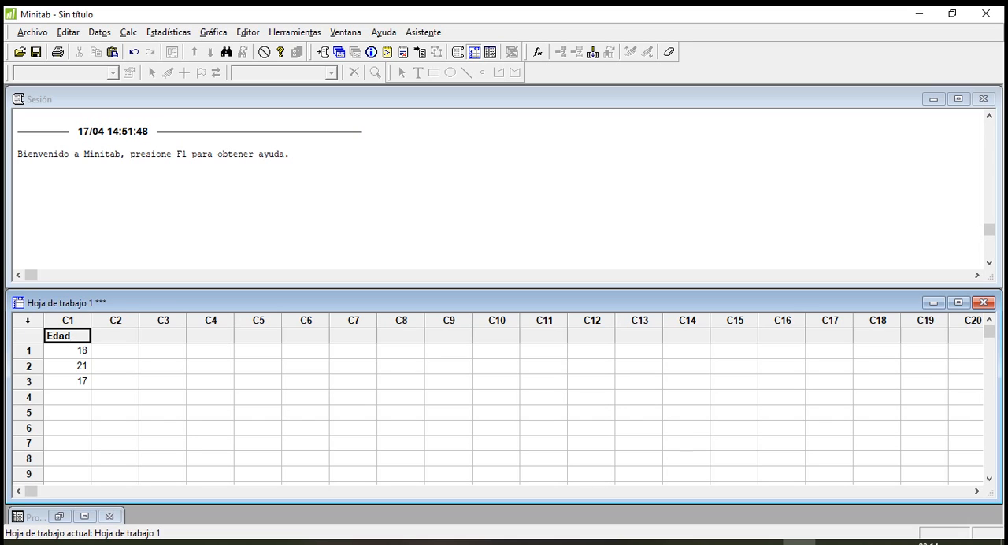
pyautogui.press('Return')
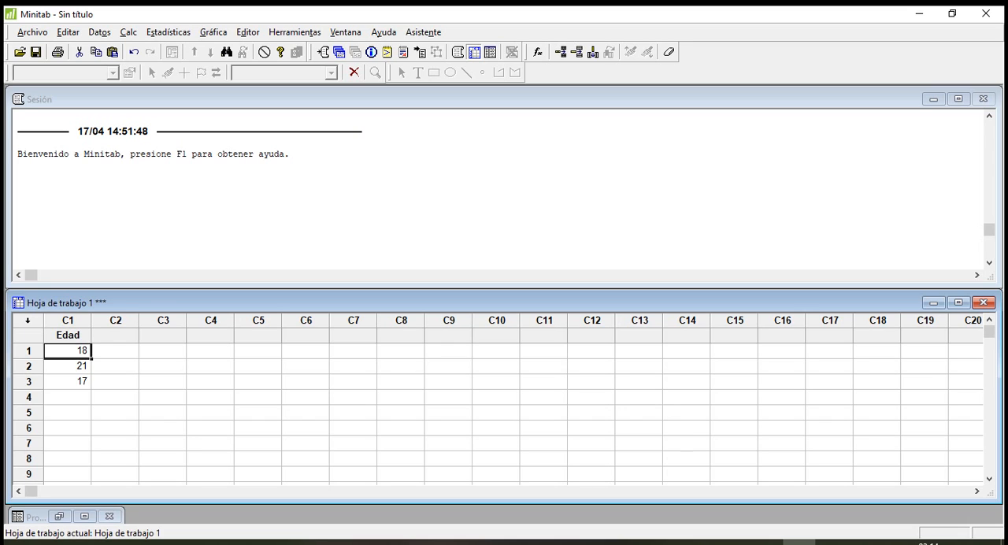
pyautogui.press('Up')
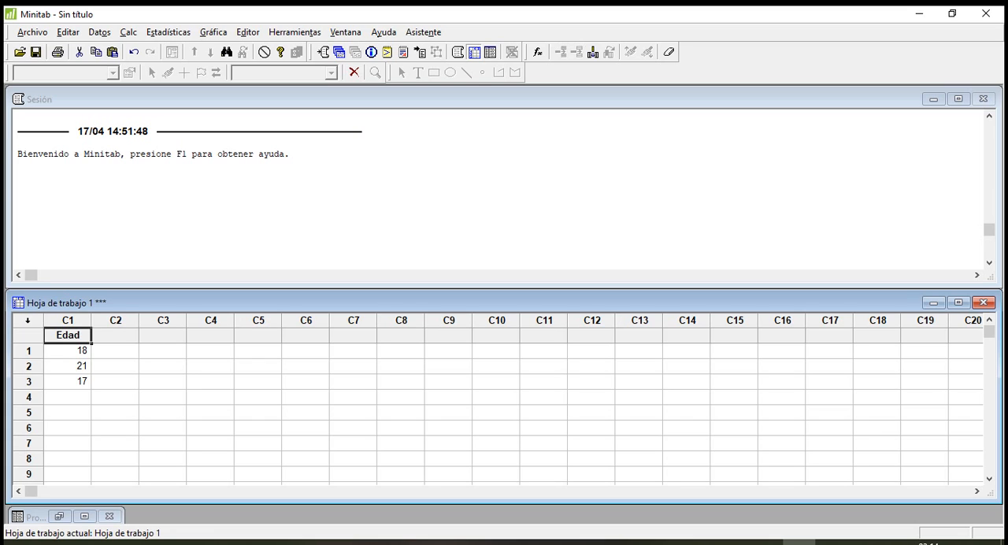
pyautogui.press('Delete')
pyautogui.click(210, 397)
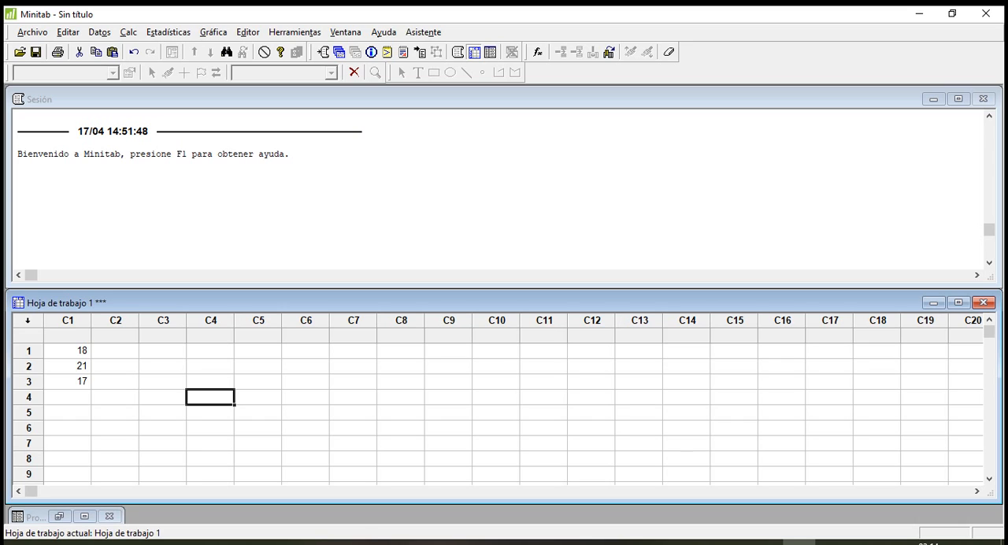
# Name column C1 "Edad" in the worksheet.
pyautogui.moveTo(67, 336); pyautogui.dragTo(115, 352)
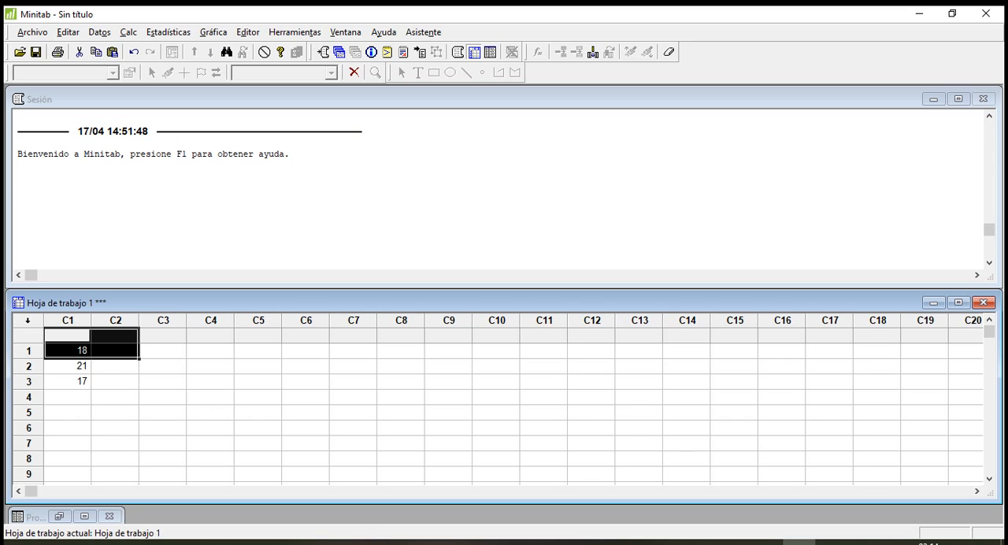
pyautogui.click(68, 337)
pyautogui.write('Edad')
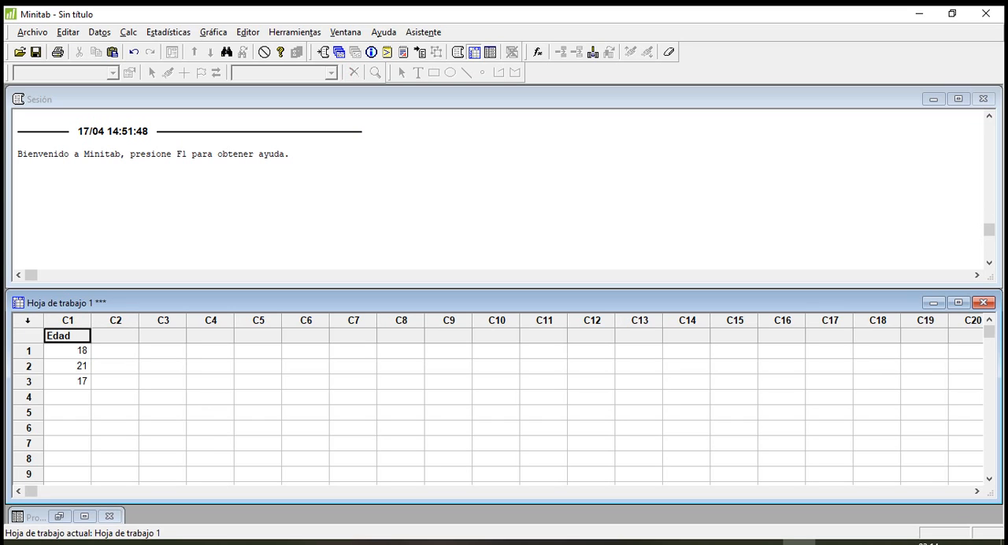
pyautogui.press('Return')
pyautogui.press('Up')
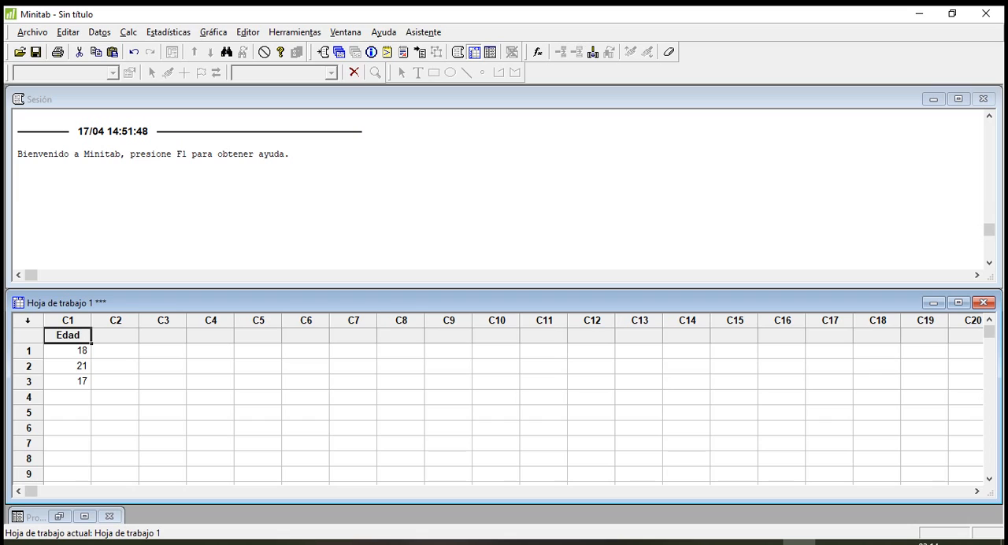
pyautogui.click(68, 350)
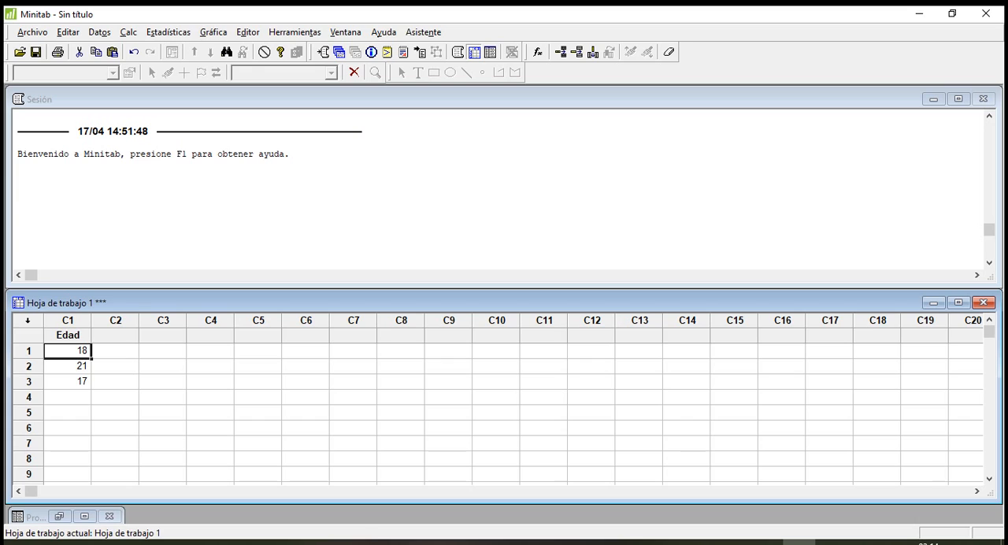
# Enter the ages 20, 22 and 25 in rows 4 to 6 of the Edad column.
pyautogui.click(68, 397)
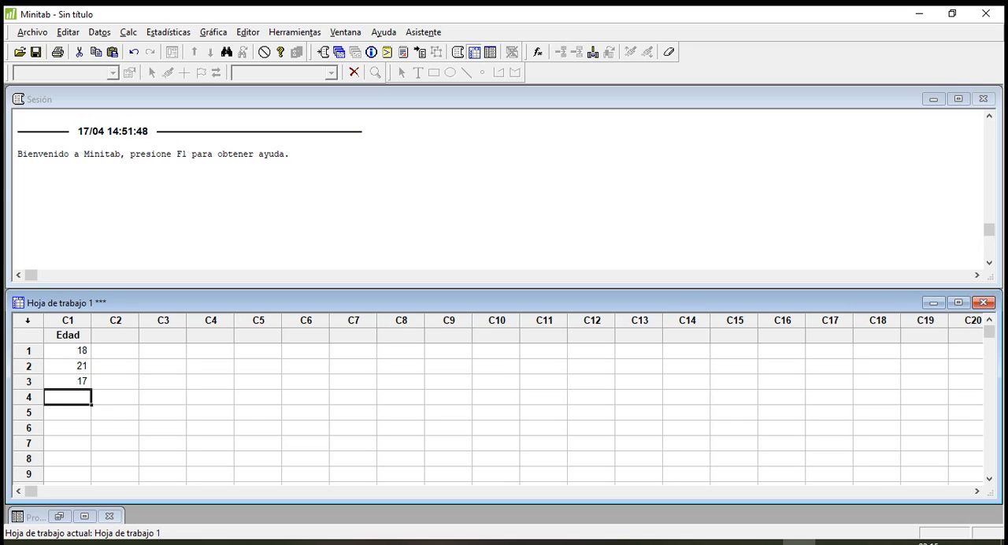
pyautogui.write('20')
pyautogui.press('Return')
pyautogui.write('22')
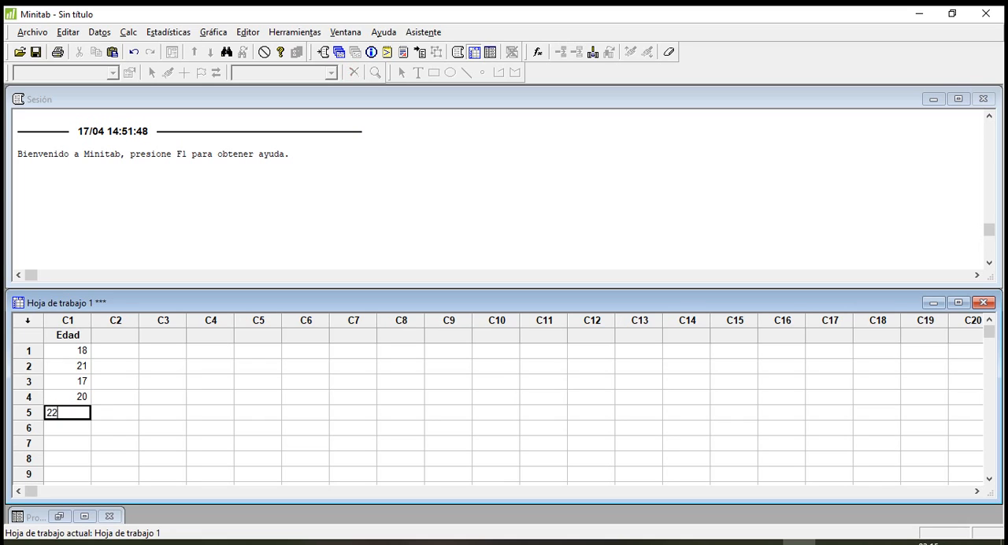
pyautogui.press('Return')
pyautogui.write('25')
pyautogui.press('Return')
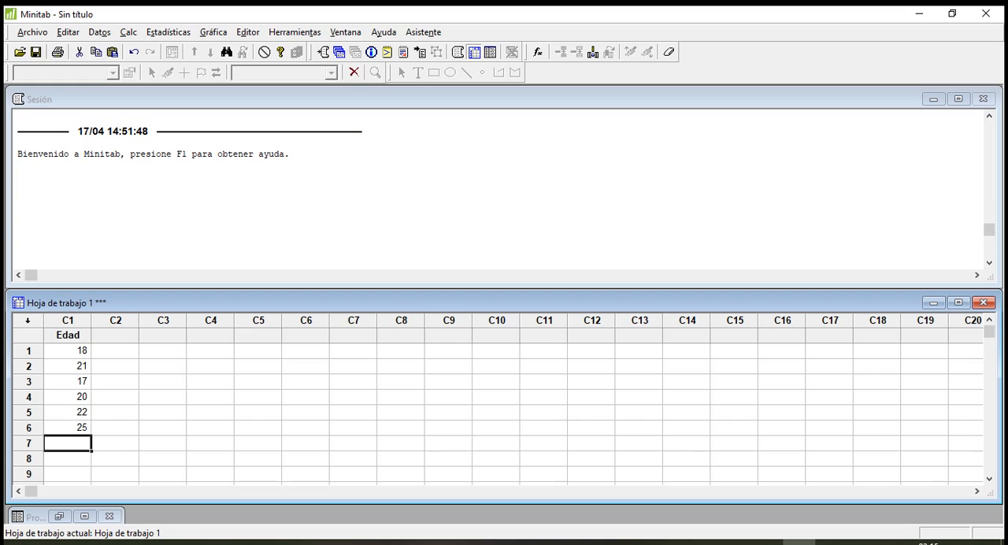
pyautogui.press('Up')
pyautogui.press('Up')
pyautogui.press('Up')
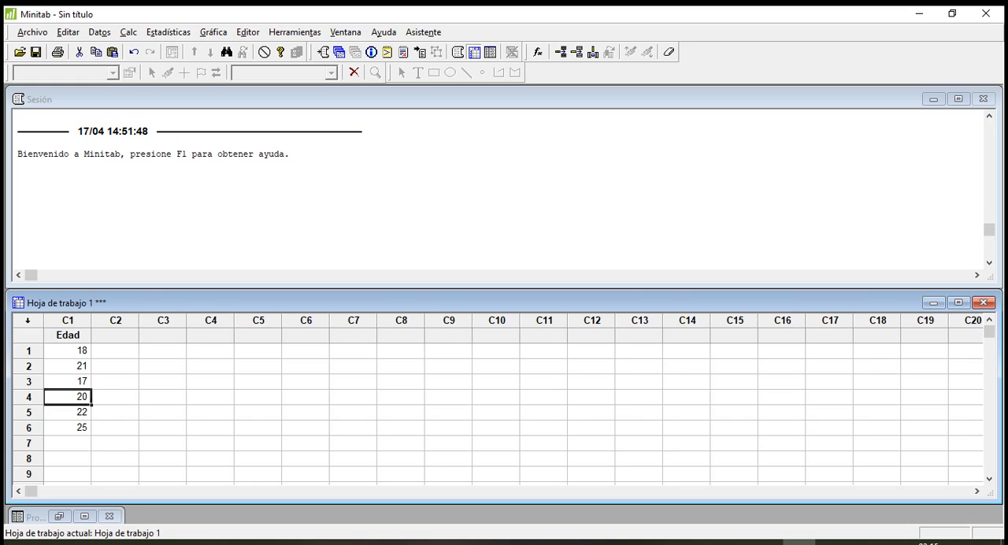
pyautogui.press('Up')
pyautogui.press('Up')
pyautogui.press('Up')
pyautogui.press('Down')
pyautogui.press('Down')
pyautogui.press('Down')
pyautogui.press('Down')
pyautogui.press('Down')
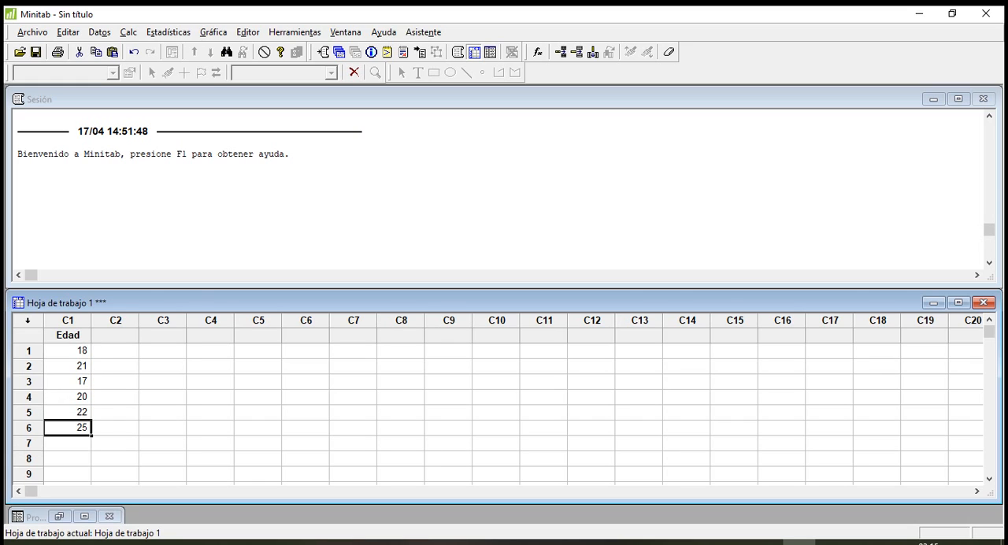
pyautogui.press('Up')
pyautogui.press('Up')
pyautogui.press('Up')
pyautogui.press('Up')
pyautogui.press('Up')
pyautogui.press('Up')
# Name column C2 "Carrera" in the worksheet.
pyautogui.press('Right')
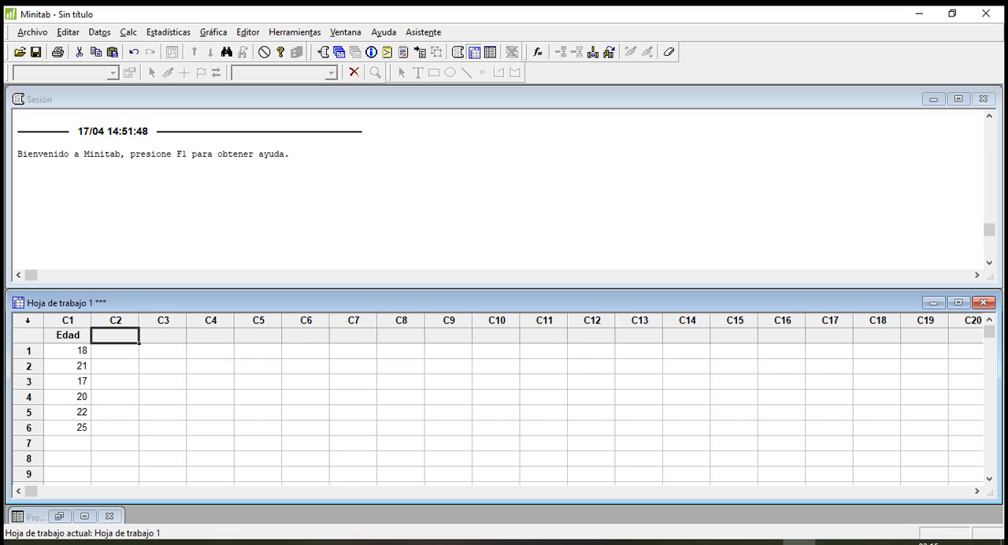
pyautogui.click(115, 351)
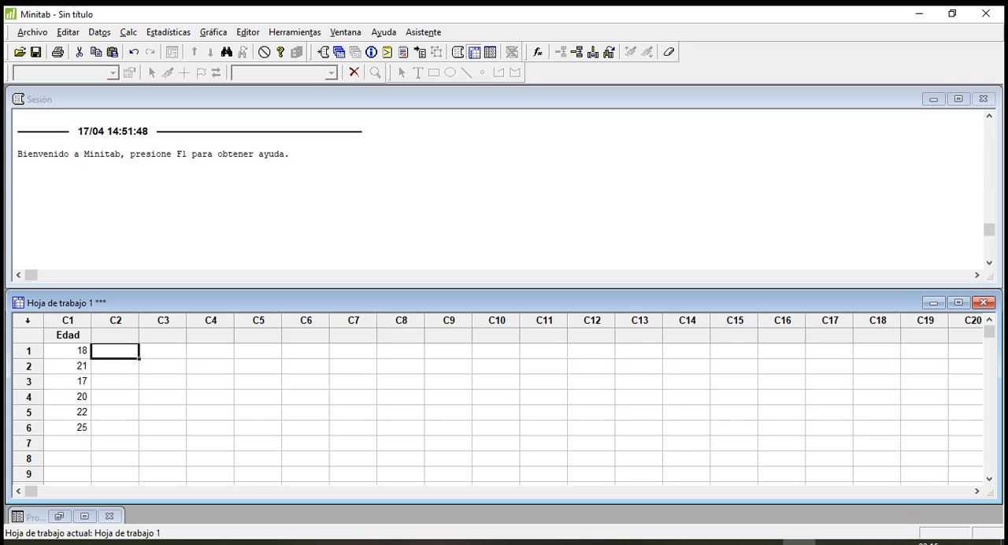
pyautogui.click(115, 335)
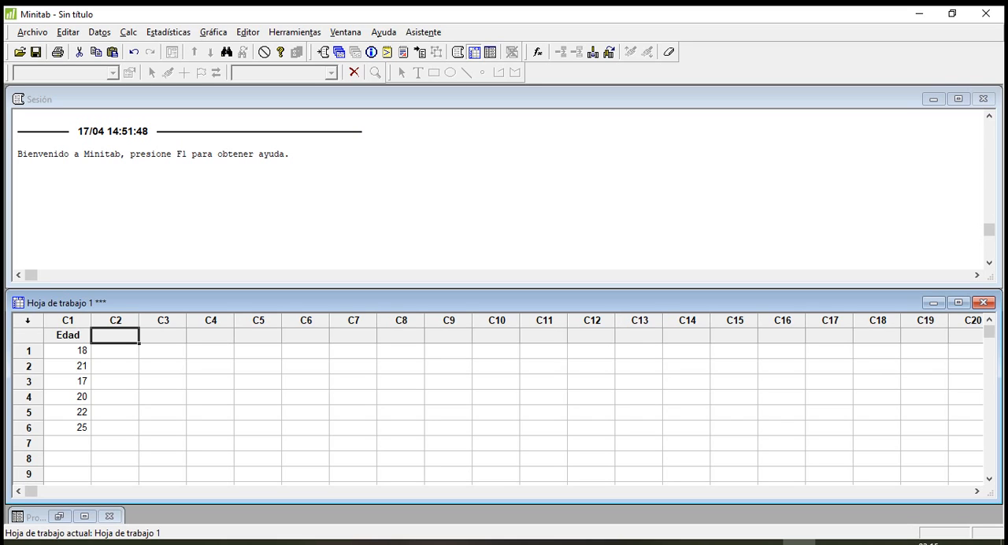
pyautogui.write('Carrera')
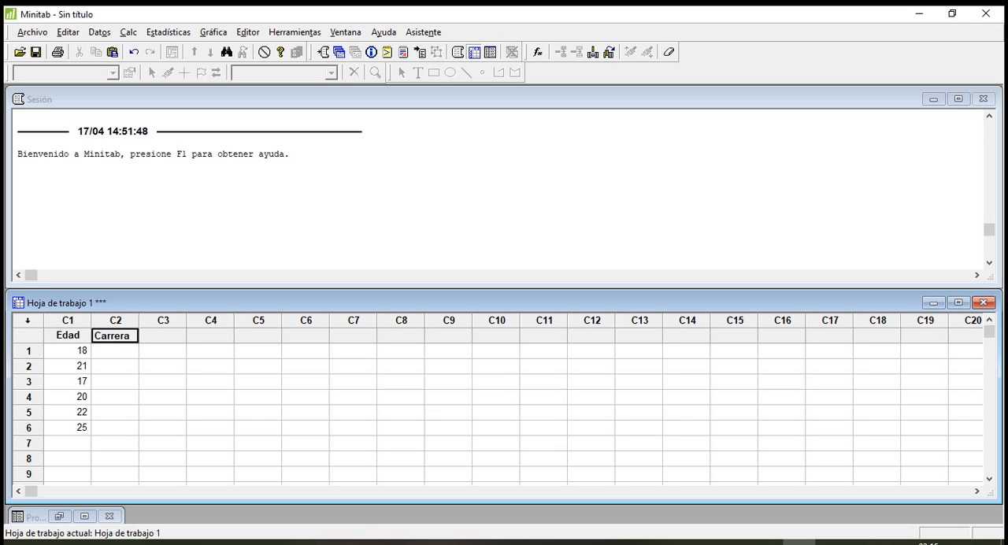
pyautogui.press('Return')
pyautogui.press('Up')
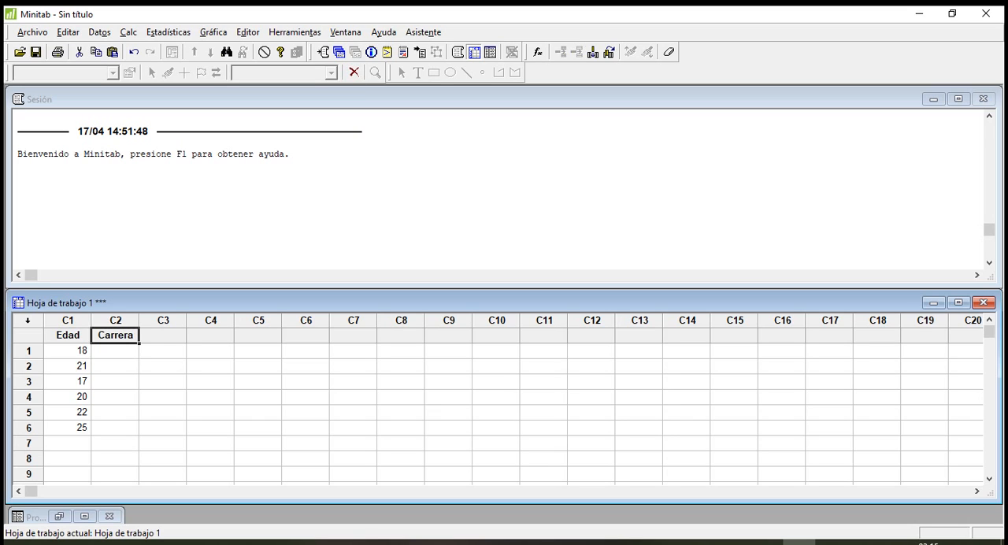
# Enter "Admon" in rows 1 and 2 of the Carrera column.
pyautogui.press('Down')
pyautogui.press('Left')
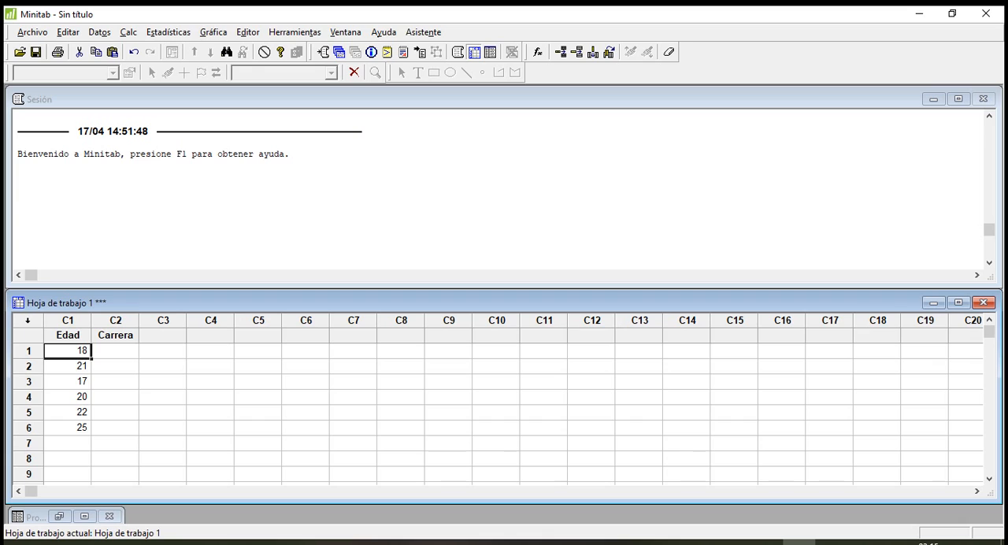
pyautogui.press('Right')
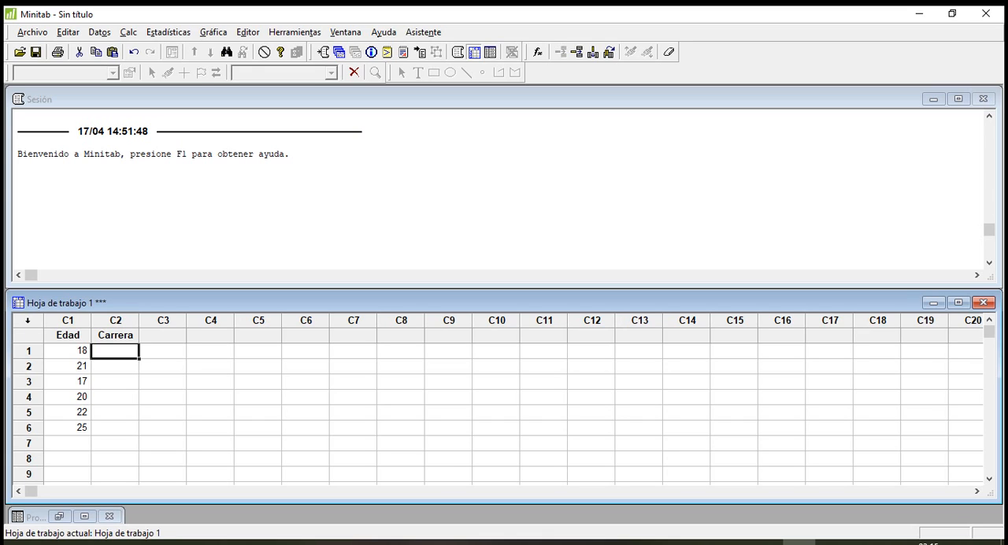
pyautogui.write('Ad')
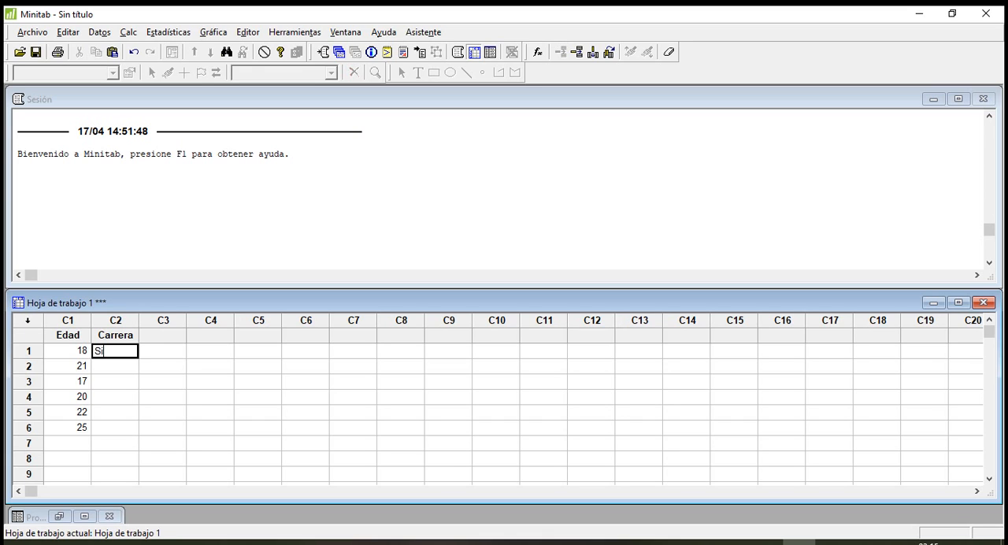
pyautogui.press('BackSpace')
pyautogui.press('BackSpace')
pyautogui.write('Admon')
pyautogui.press('Return')
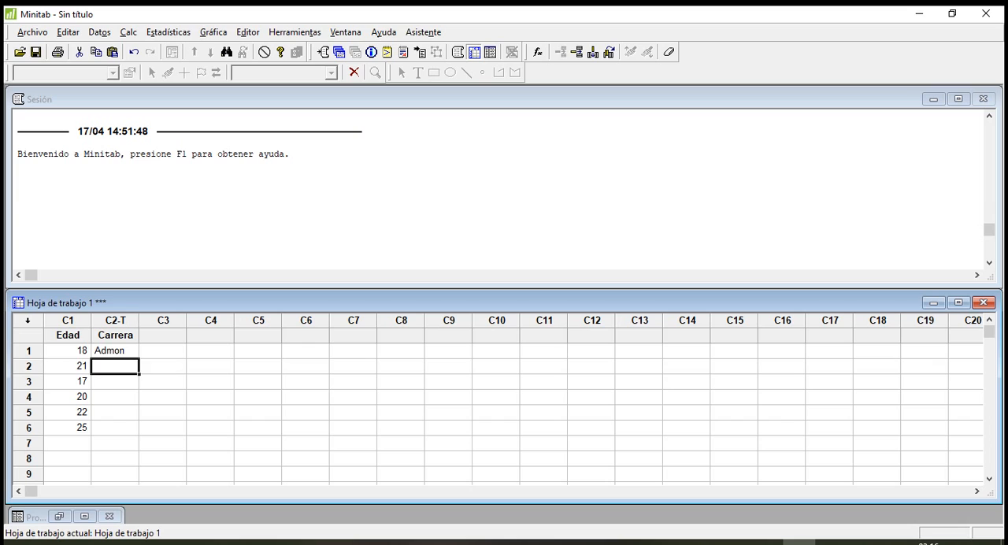
pyautogui.write('Admon')
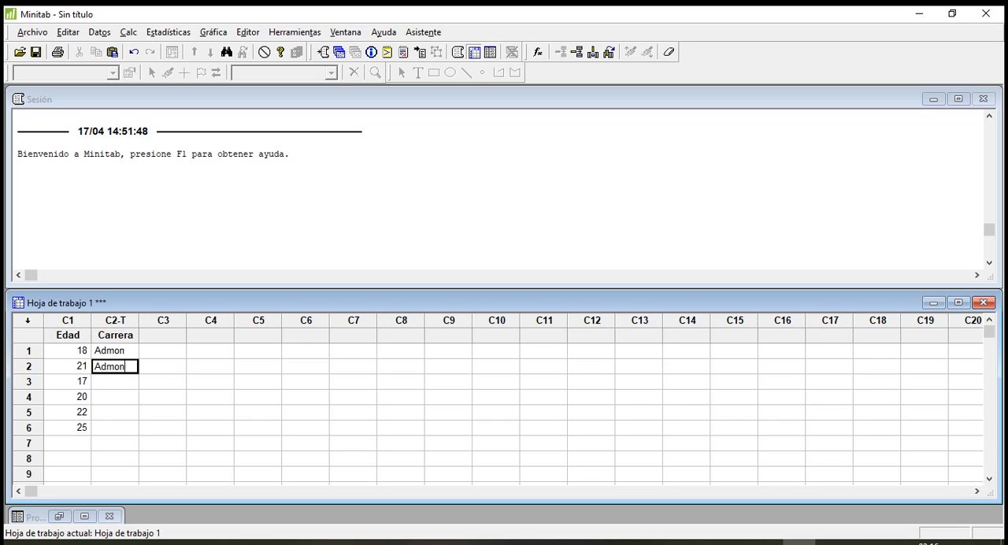
pyautogui.press('Return')
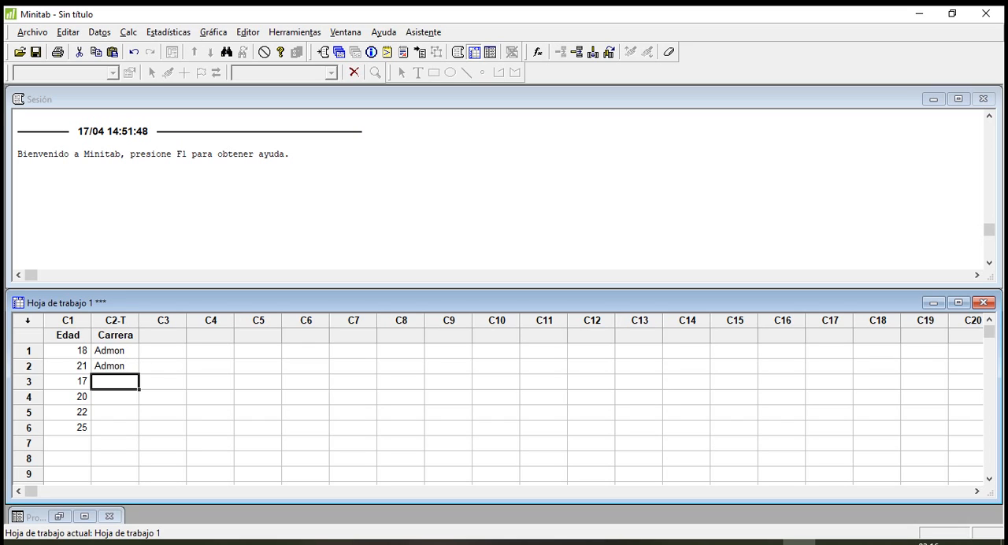
# Enter "Sistemas", with a capital S, in rows 3 and 4 of the Carrera column.
pyautogui.write('sistema')
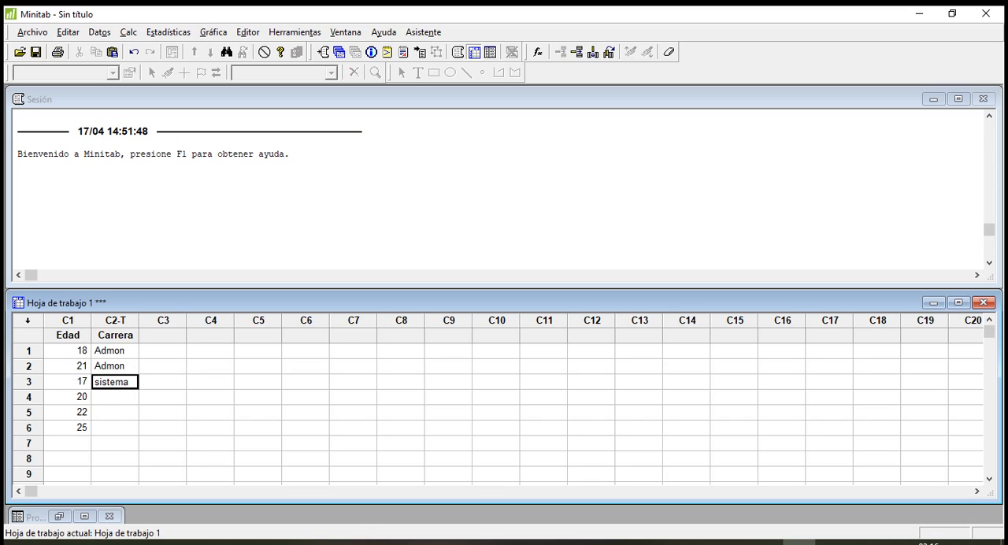
pyautogui.click(100, 382)
pyautogui.write('S')
pyautogui.press('Left')
pyautogui.press('BackSpace')
pyautogui.write('s')
pyautogui.press('Return')
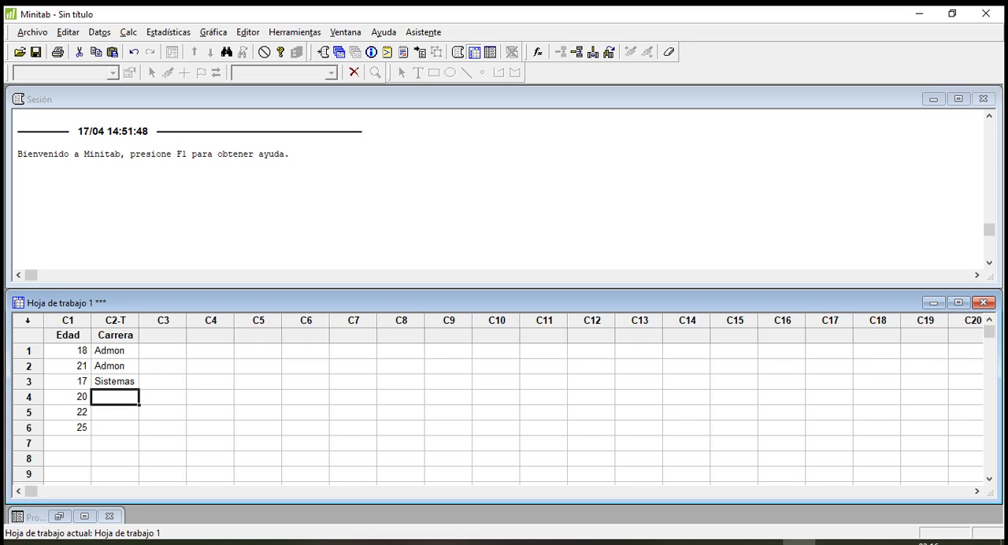
pyautogui.write('Sistemas')
pyautogui.press('Return')
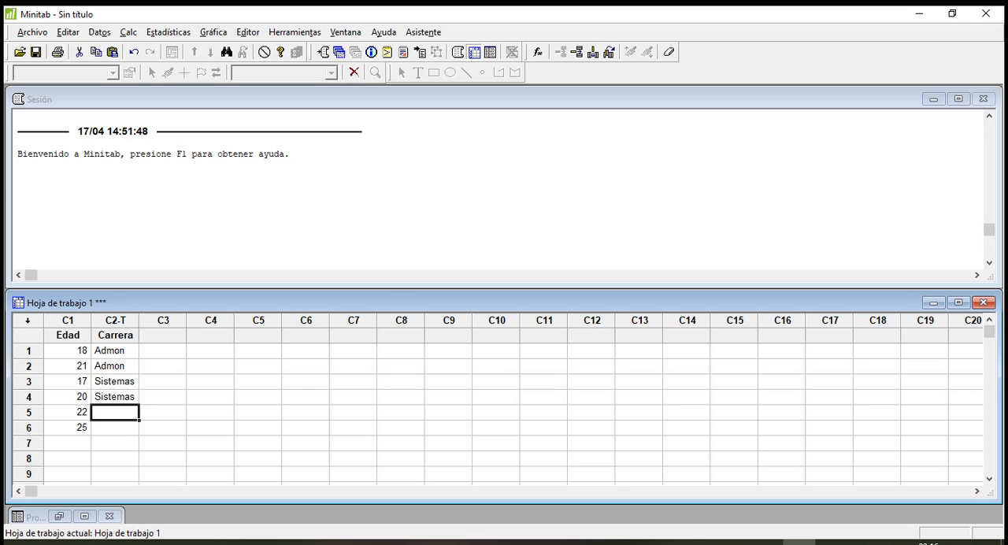
# Enter "Industrial" in rows 5 and 6 of the Carrera column.
pyautogui.write('Indus')
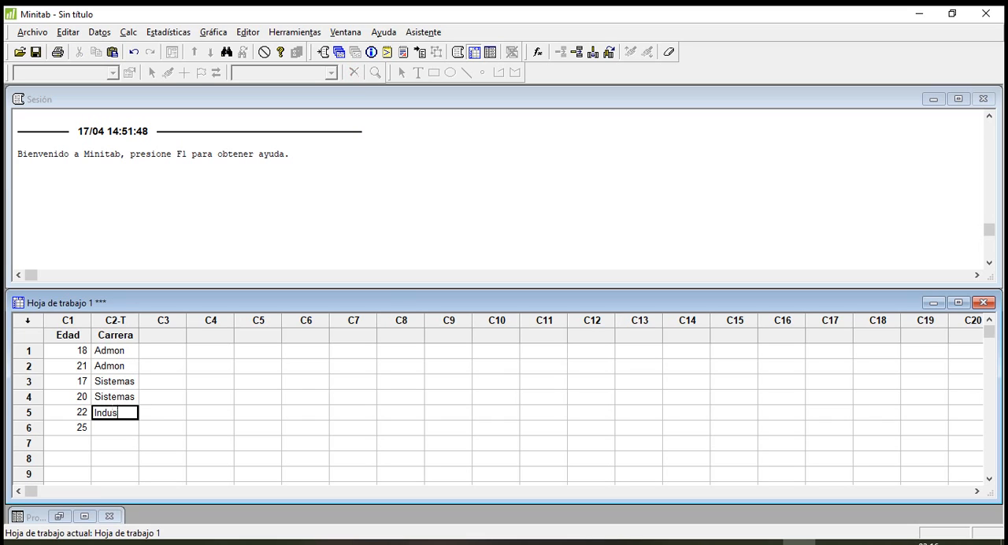
pyautogui.write('trial')
pyautogui.press('Return')
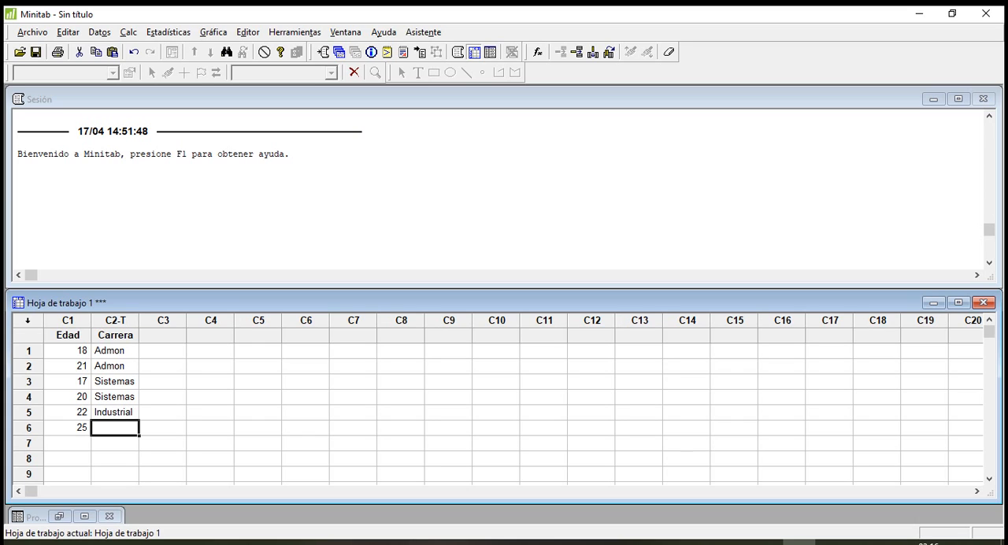
pyautogui.write('Insudtrial')
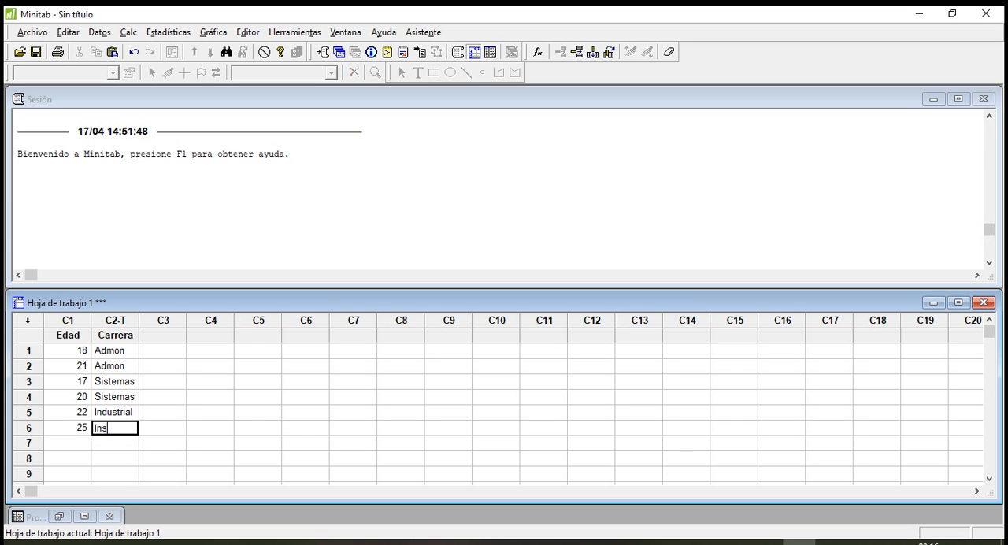
pyautogui.press('BackSpace')
pyautogui.press('BackSpace')
pyautogui.press('BackSpace')
pyautogui.press('BackSpace')
pyautogui.press('BackSpace')
pyautogui.press('BackSpace')
pyautogui.press('BackSpace')
pyautogui.press('BackSpace')
pyautogui.write('dustrial')
pyautogui.press('Return')
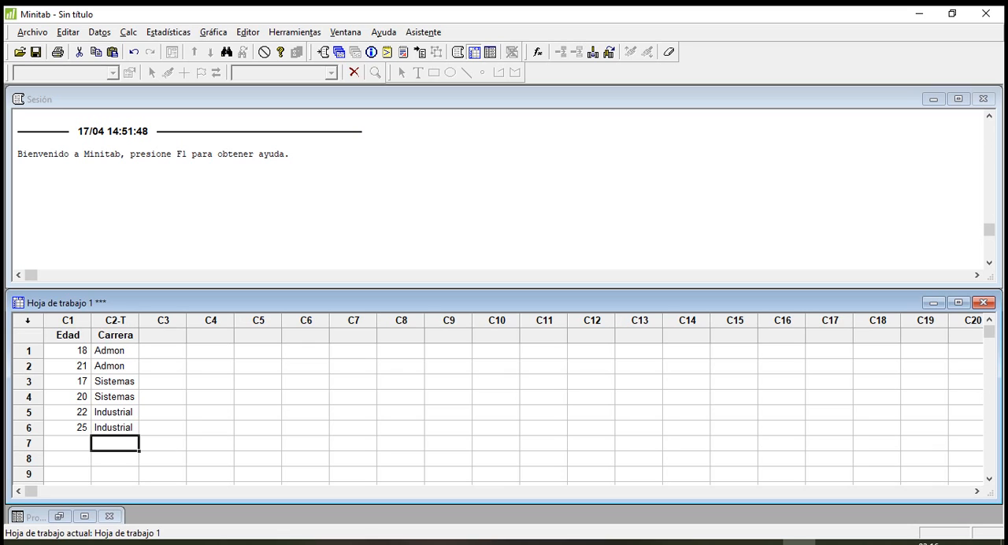
# Widen columns C1 and C2 of the worksheet.
pyautogui.moveTo(91, 321); pyautogui.dragTo(169, 321)
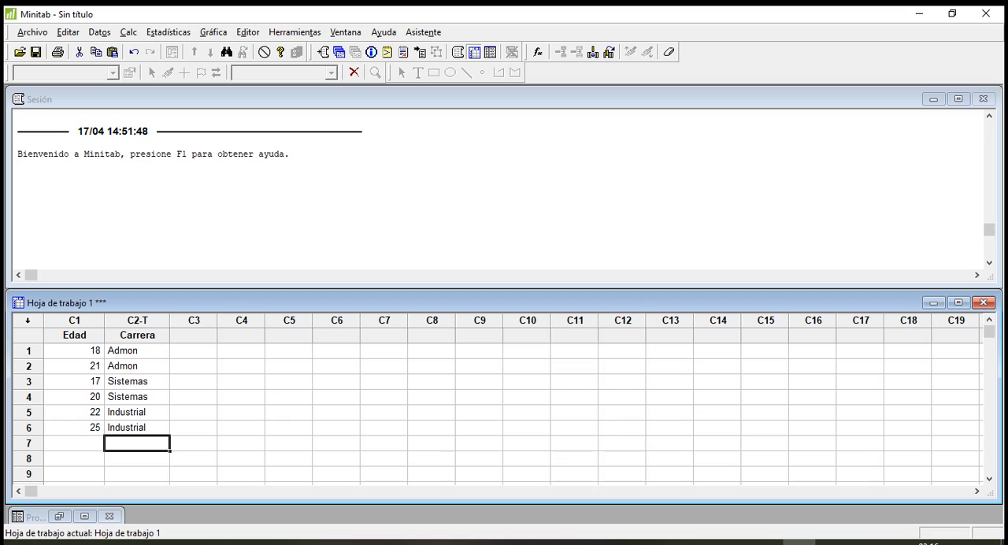
# Review the Edad and Carrera entries row by row and examine the column type marker in the C2 header.
pyautogui.click(74, 351)
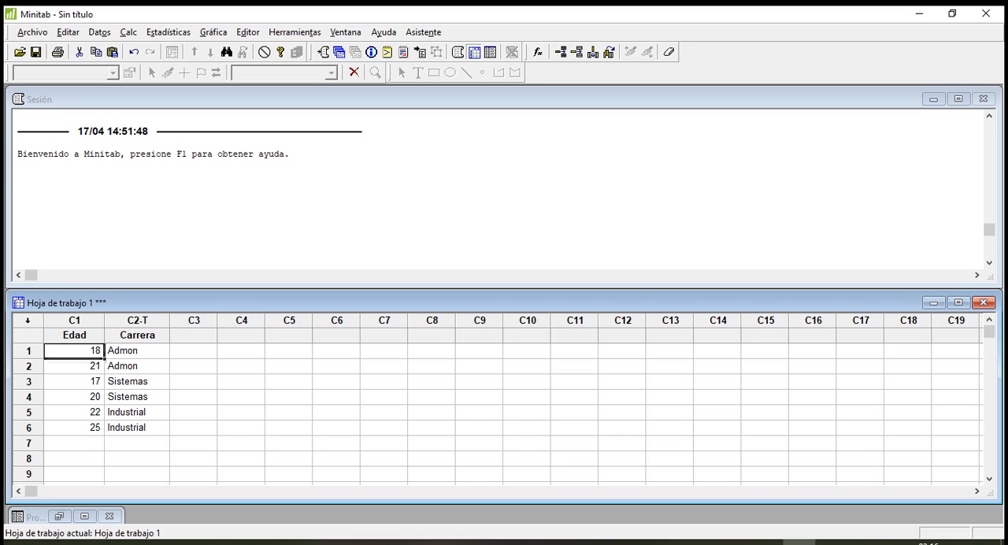
pyautogui.click(74, 366)
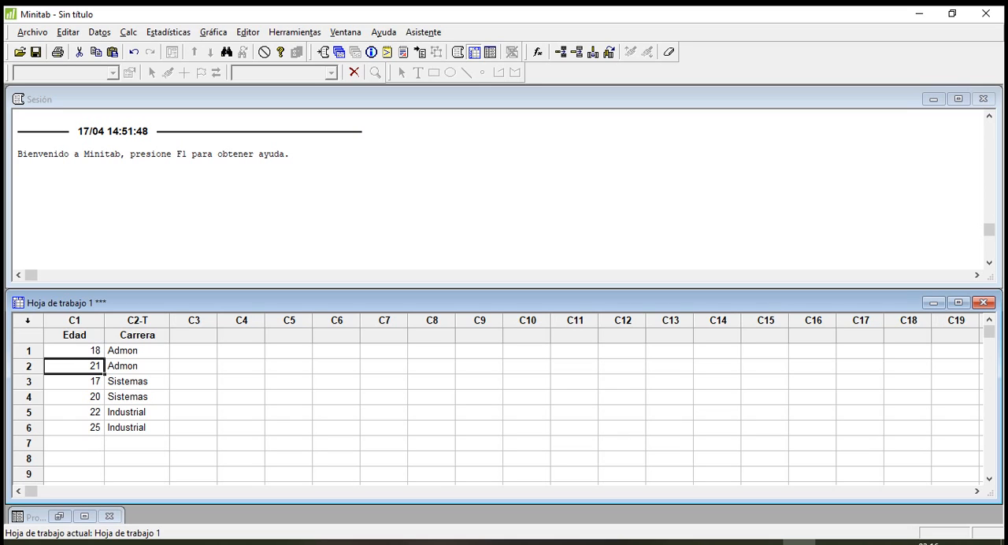
pyautogui.click(74, 381)
pyautogui.click(74, 397)
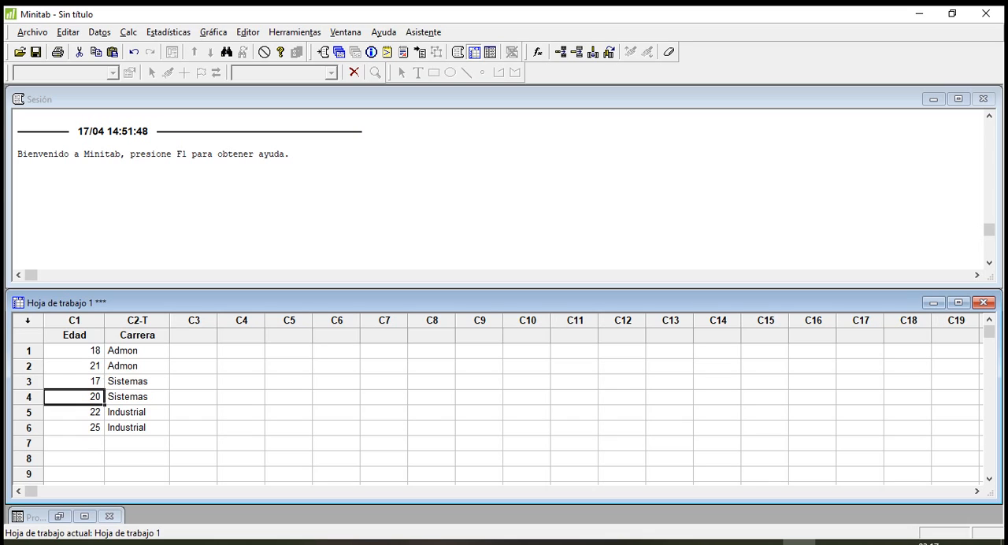
pyautogui.click(74, 367)
pyautogui.click(74, 350)
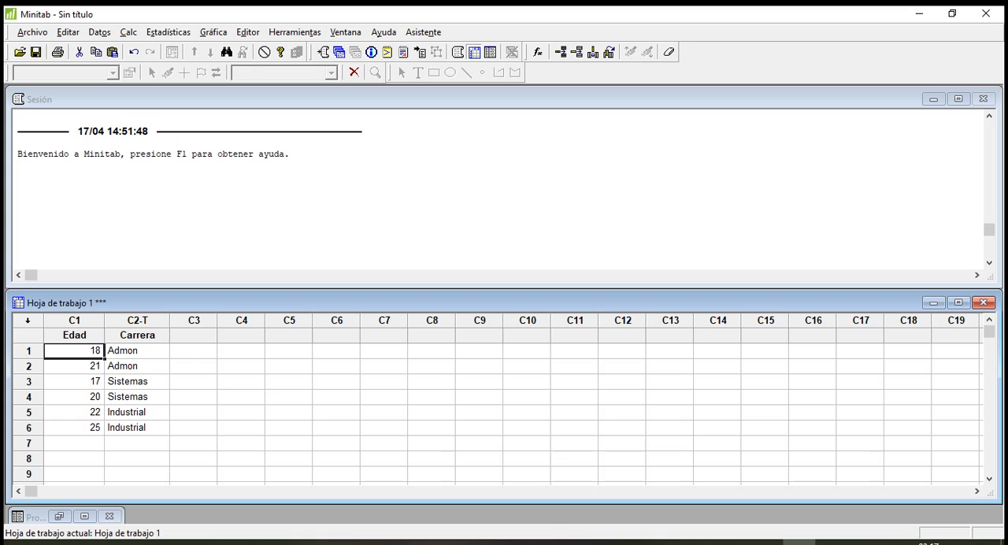
pyautogui.click(137, 350)
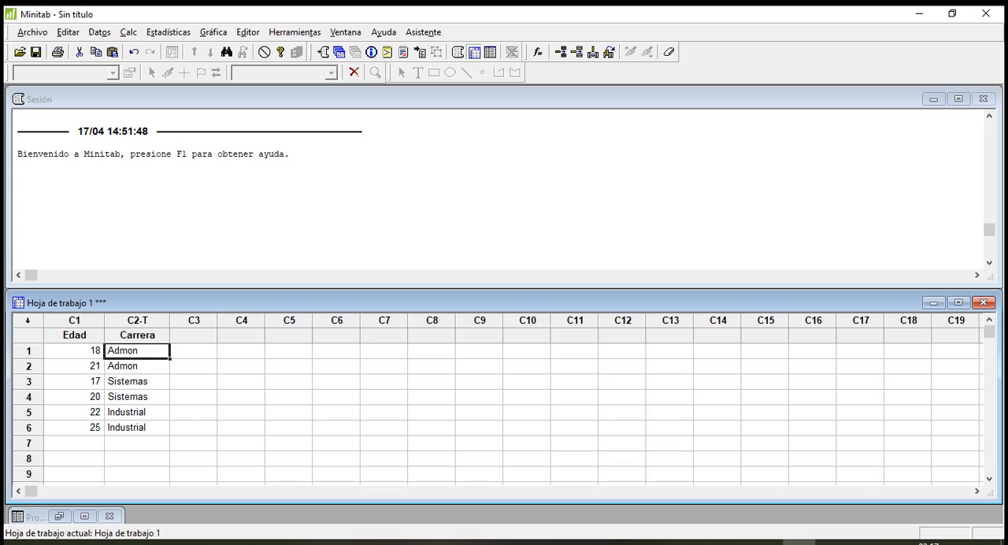
pyautogui.click(138, 381)
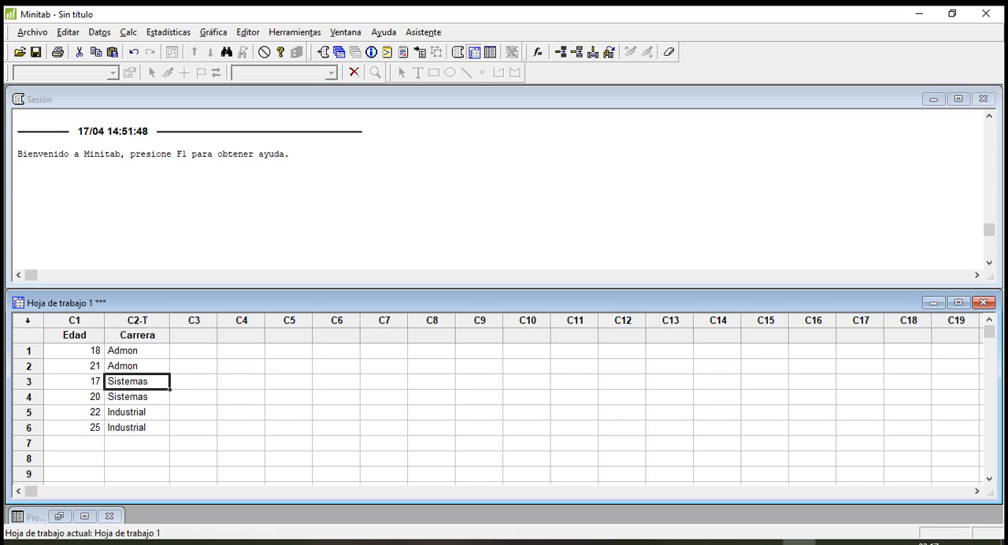
pyautogui.click(137, 321)
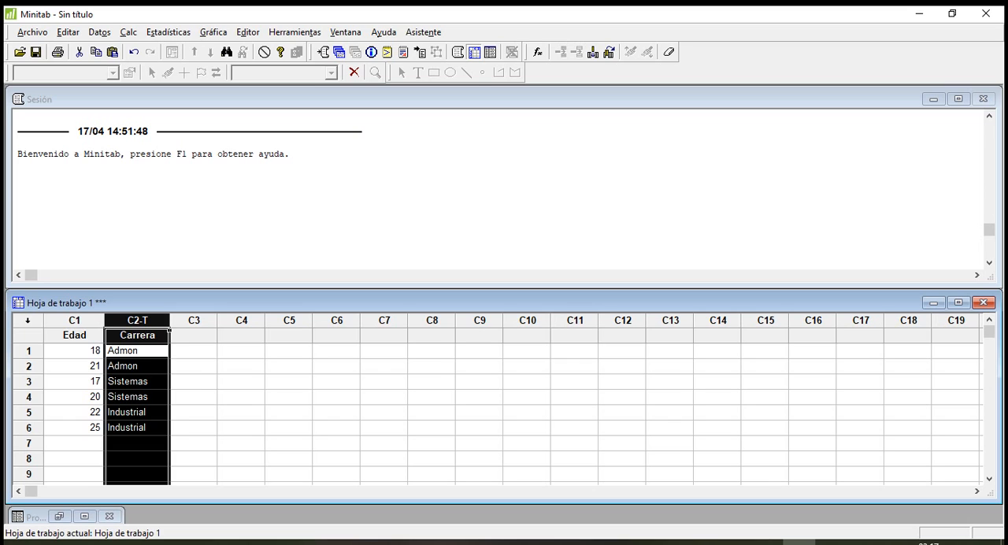
pyautogui.click(137, 351)
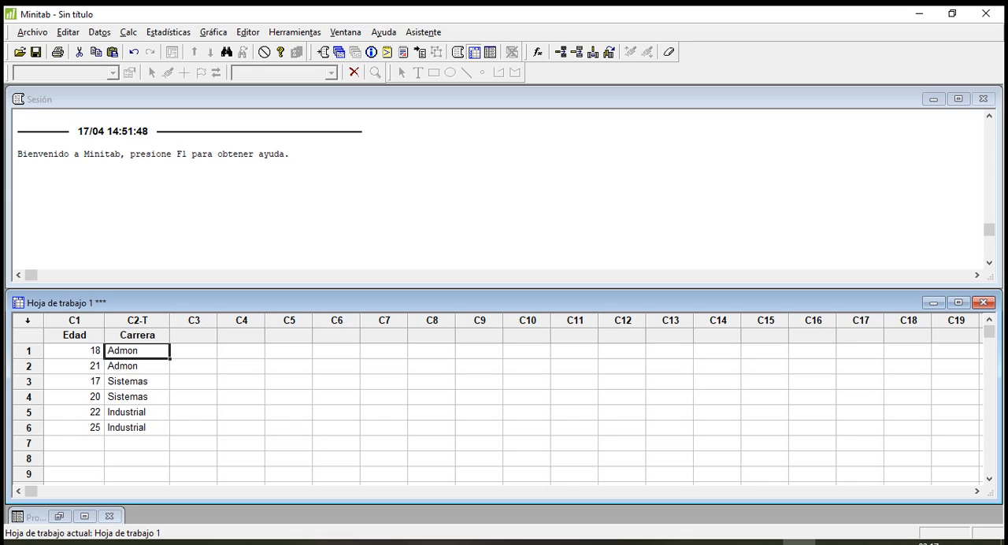
pyautogui.press('Up')
pyautogui.press('Right')
pyautogui.press('Right')
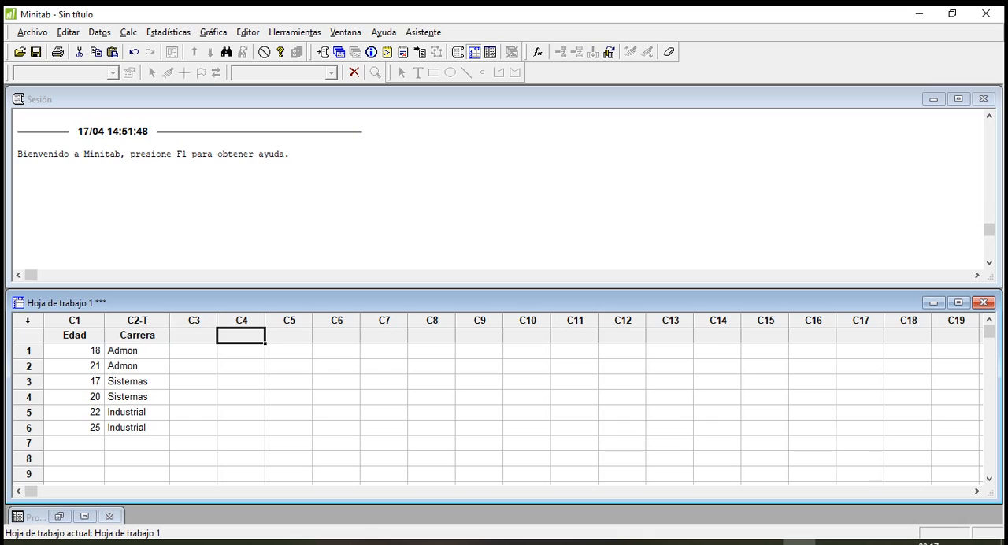
pyautogui.press('Right')
pyautogui.press('Right')
pyautogui.press('Right')
pyautogui.press('Right')
pyautogui.press('Right')
pyautogui.press('Right')
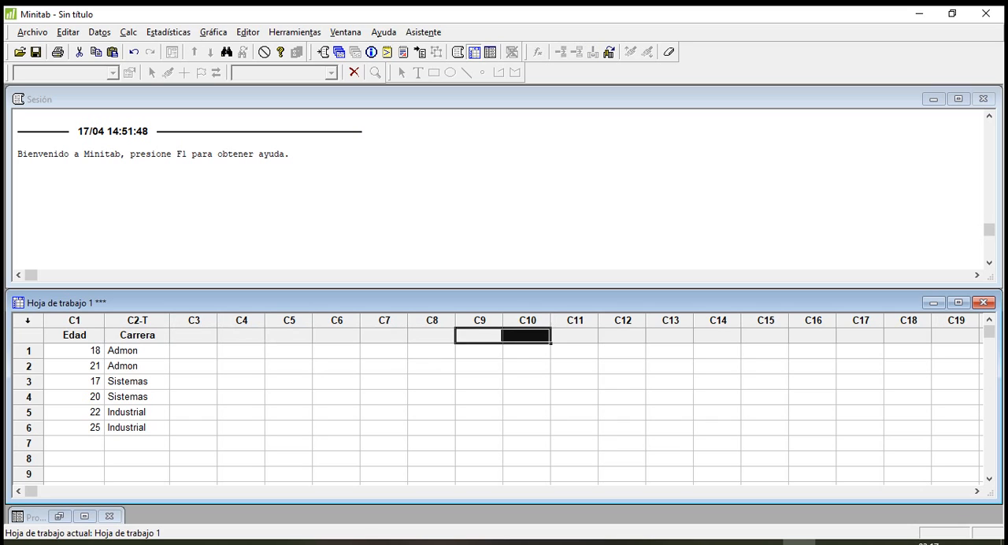
pyautogui.moveTo(574, 336); pyautogui.dragTo(575, 350)
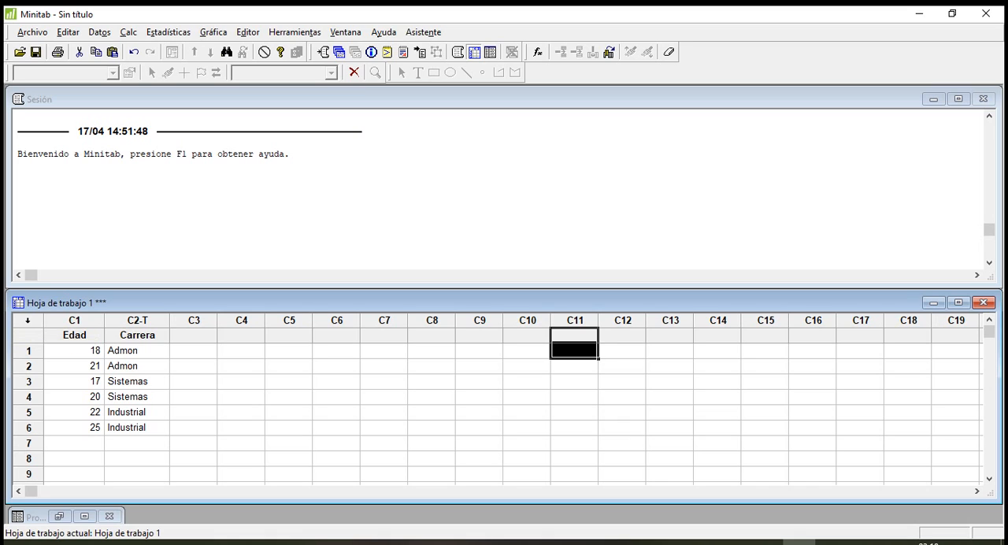
# Name column C3 "Sexo".
pyautogui.click(137, 350)
pyautogui.click(194, 350)
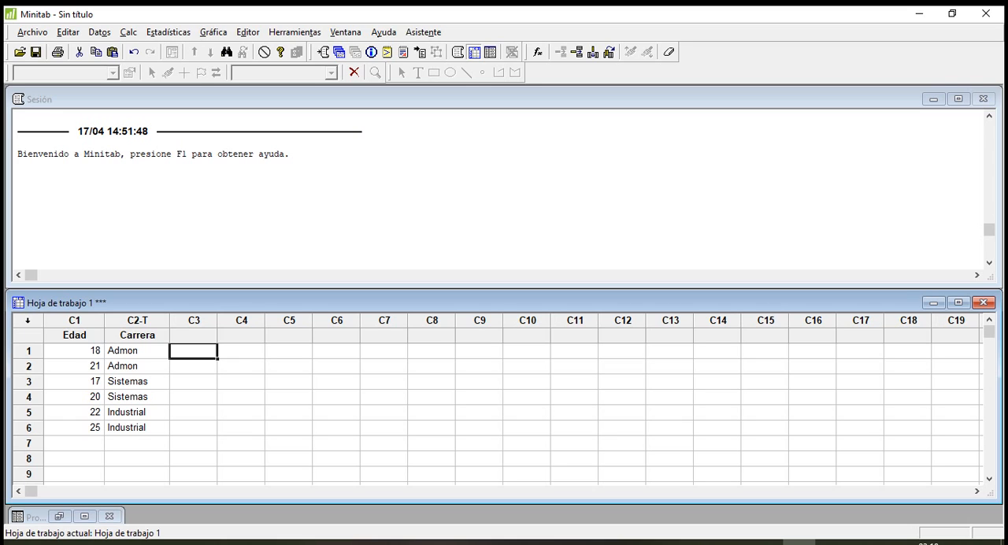
pyautogui.moveTo(194, 336); pyautogui.dragTo(241, 352)
pyautogui.click(137, 336)
pyautogui.click(194, 336)
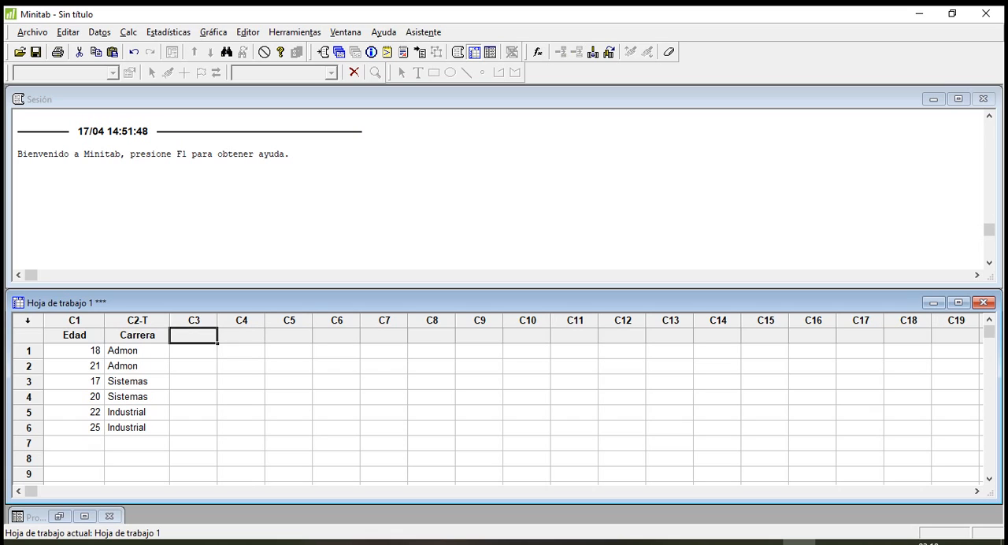
pyautogui.write('Sexo')
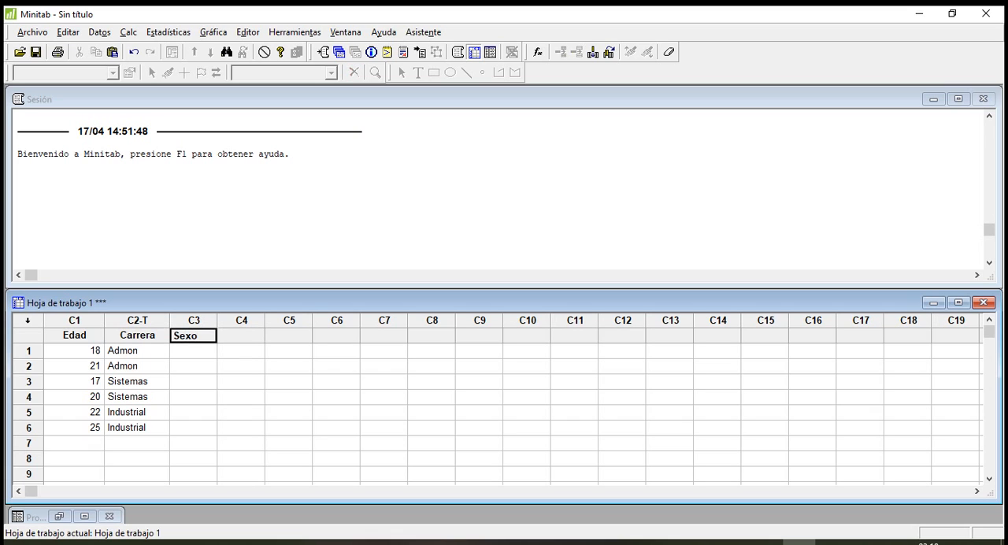
pyautogui.press('Return')
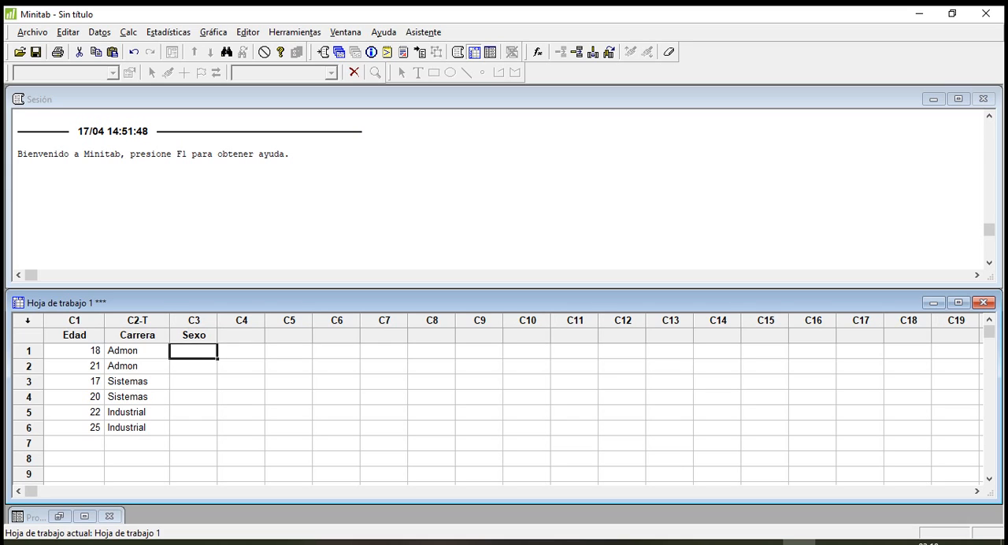
# Enter "h" in rows 1 and 2 of the Sexo column.
pyautogui.write('h')
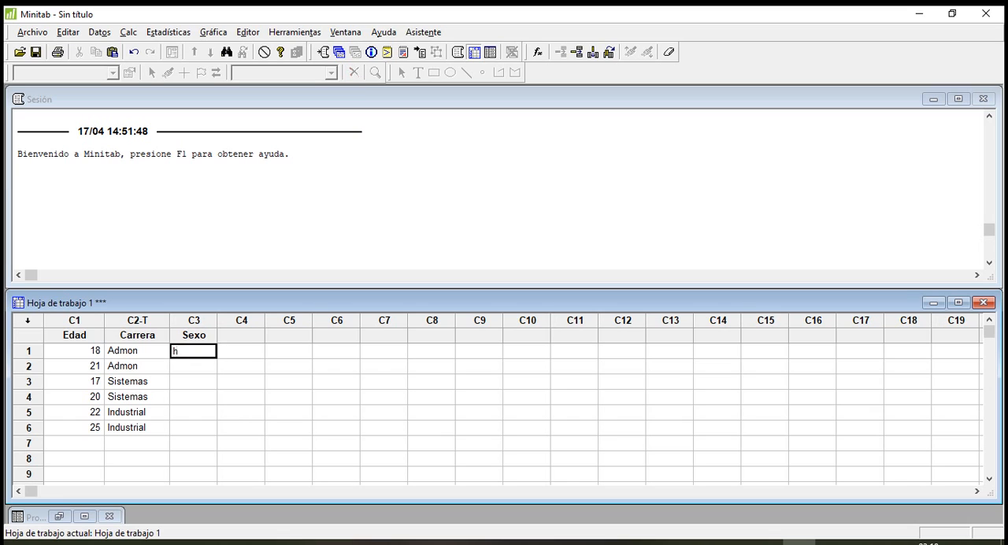
pyautogui.press('Return')
pyautogui.click(194, 334)
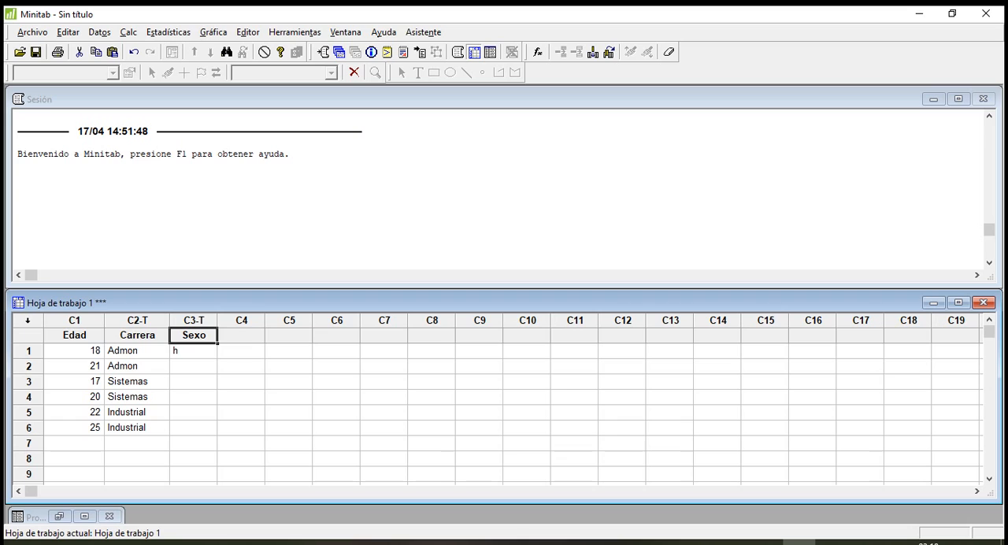
pyautogui.click(194, 351)
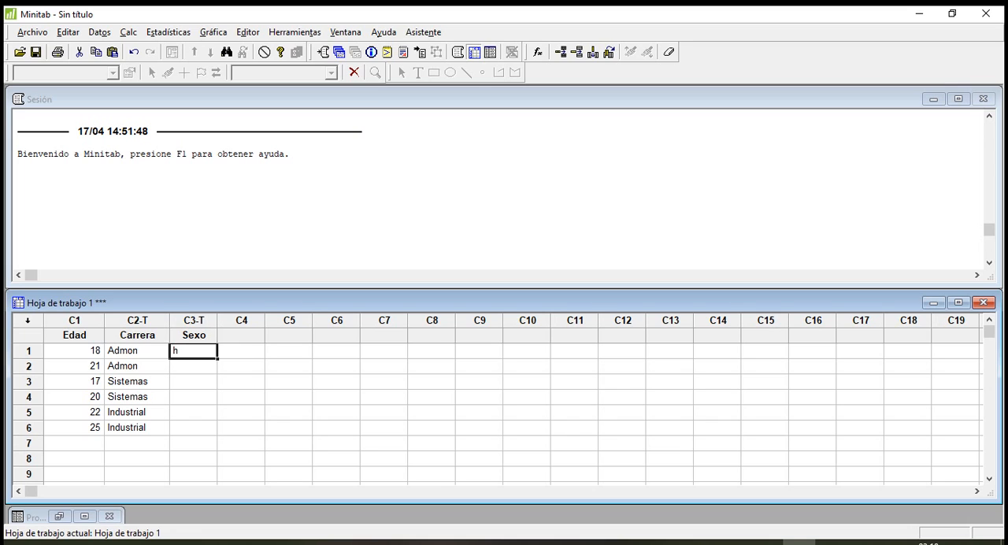
pyautogui.press('Return')
pyautogui.write('h')
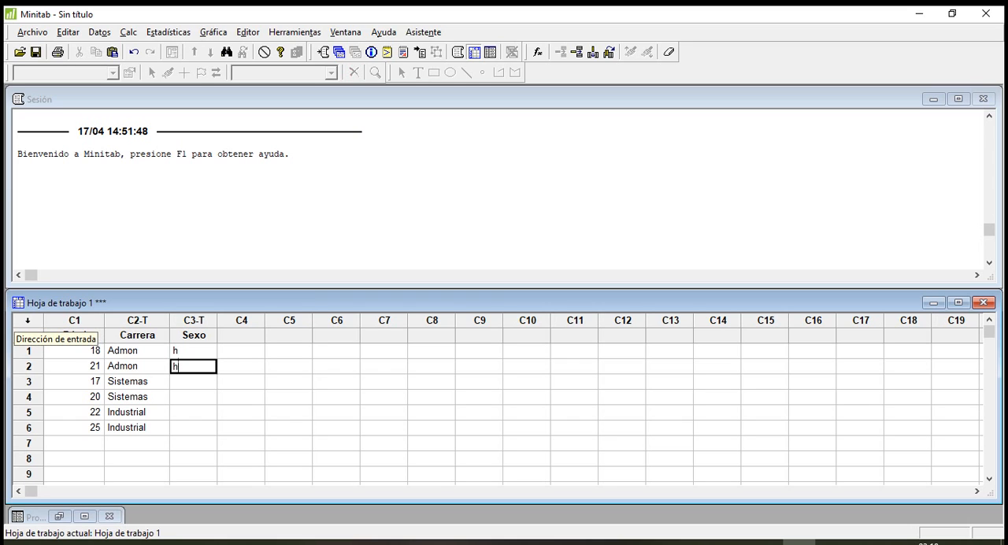
pyautogui.press('Return')
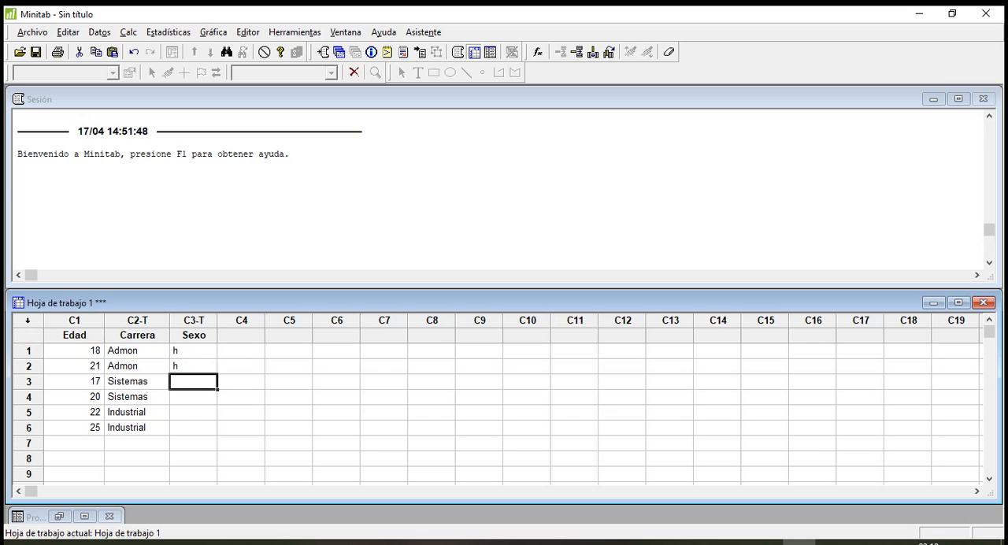
# Enter "m" in rows 3 to 5 and "h" in row 6 of the Sexo column.
pyautogui.write('m')
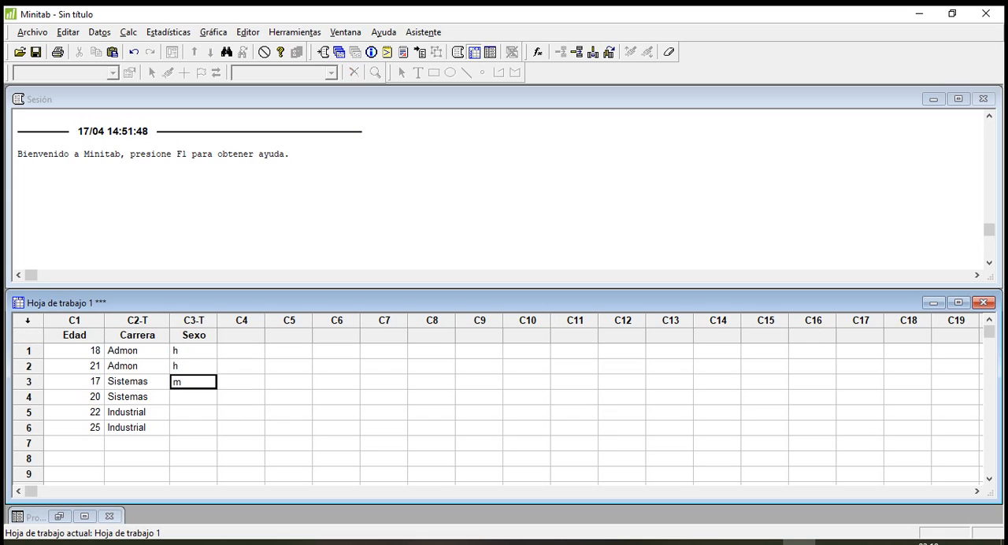
pyautogui.press('Return')
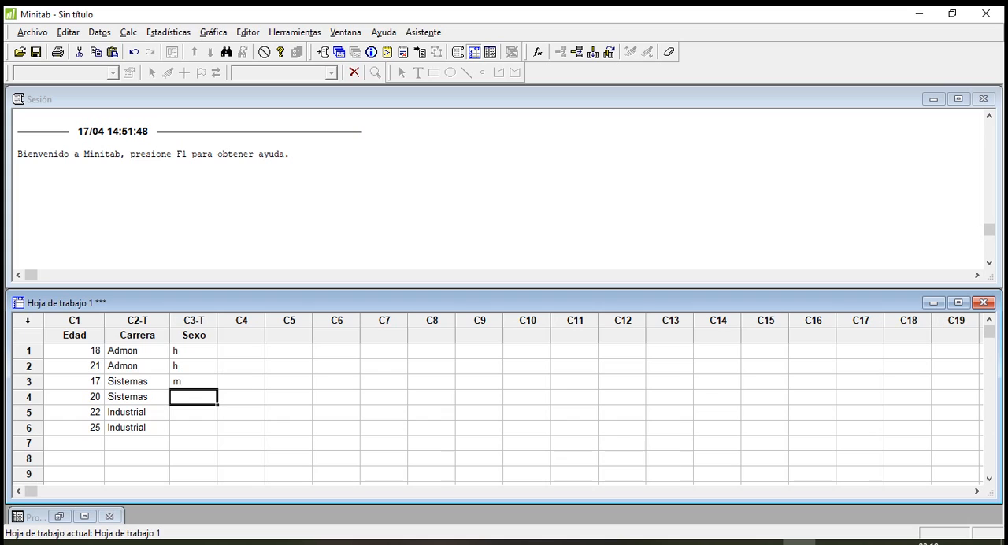
pyautogui.write('m')
pyautogui.press('Return')
pyautogui.write('m')
pyautogui.press('Return')
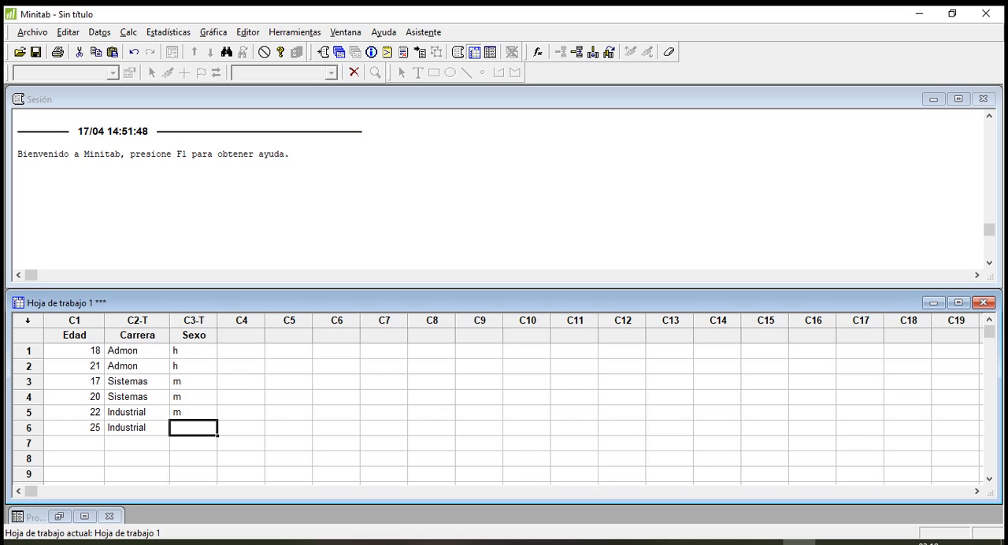
pyautogui.write('h')
pyautogui.press('Up')
pyautogui.press('Up')
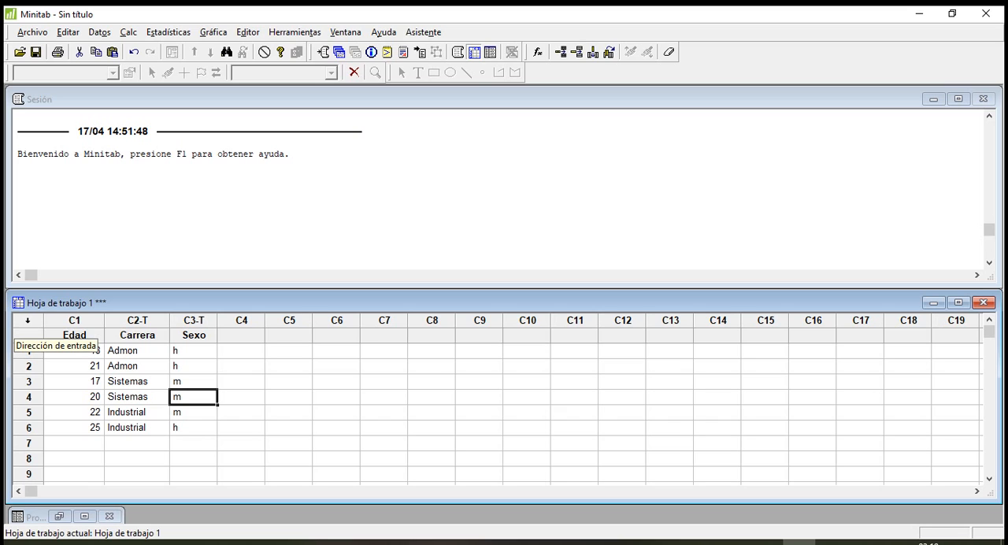
# Switch the data entry direction to across the row and enter 1, 2, 3 and 4 in row 1 of columns C4 to C7.
pyautogui.click(28, 320)
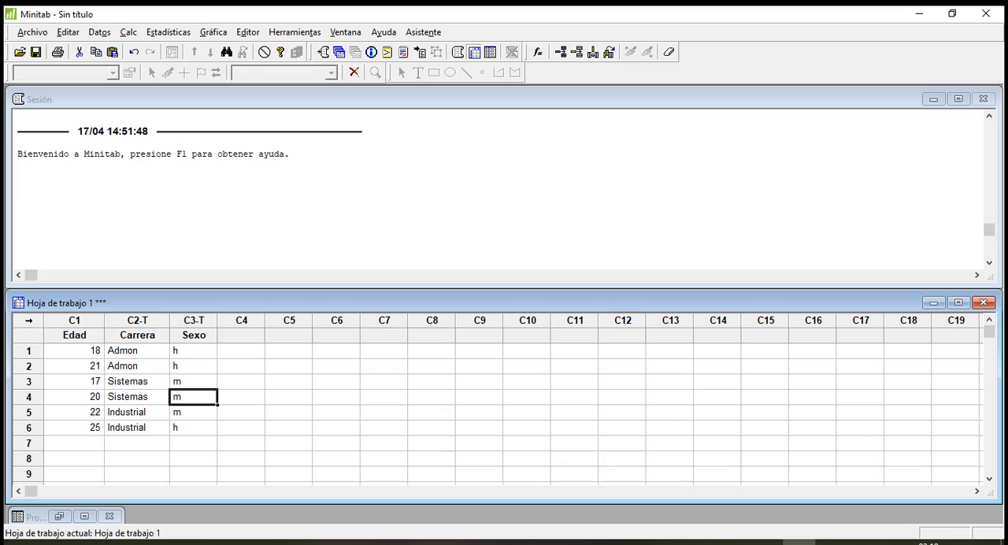
pyautogui.click(241, 351)
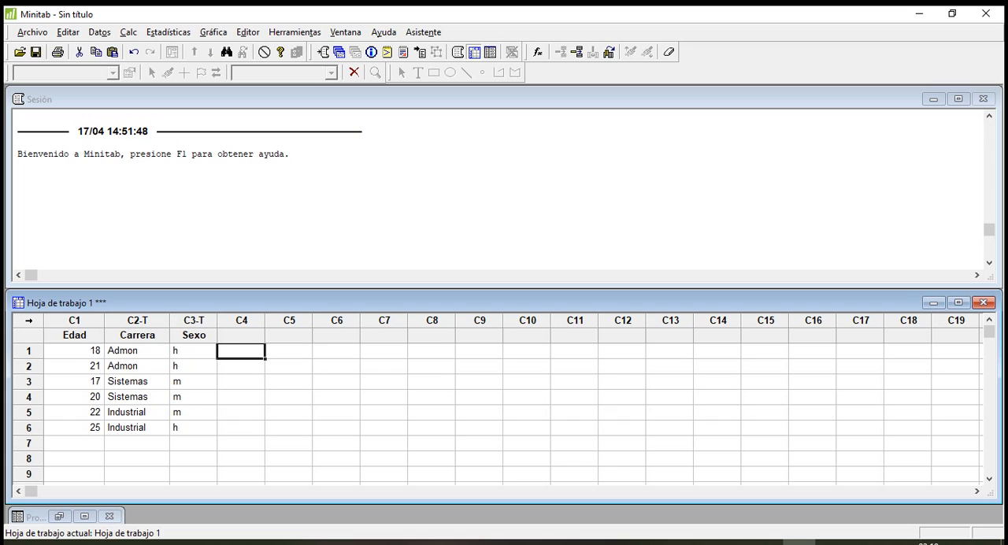
pyautogui.write('1')
pyautogui.press('Return')
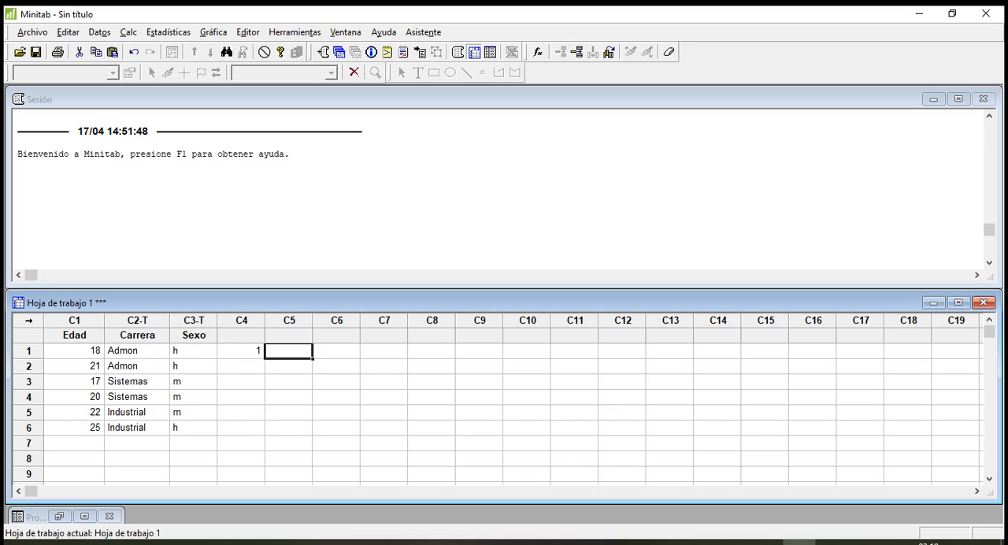
pyautogui.write('2')
pyautogui.press('Return')
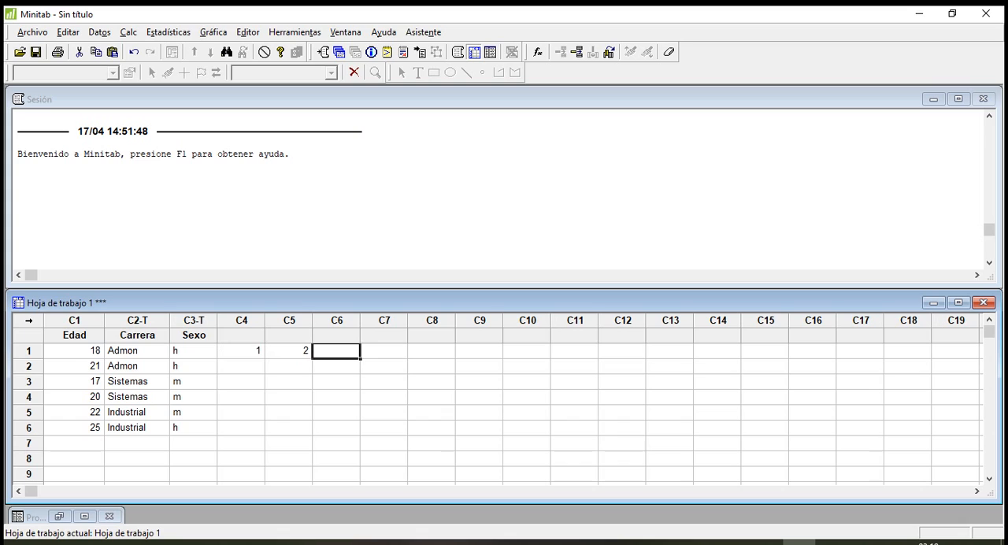
pyautogui.write('3')
pyautogui.press('Return')
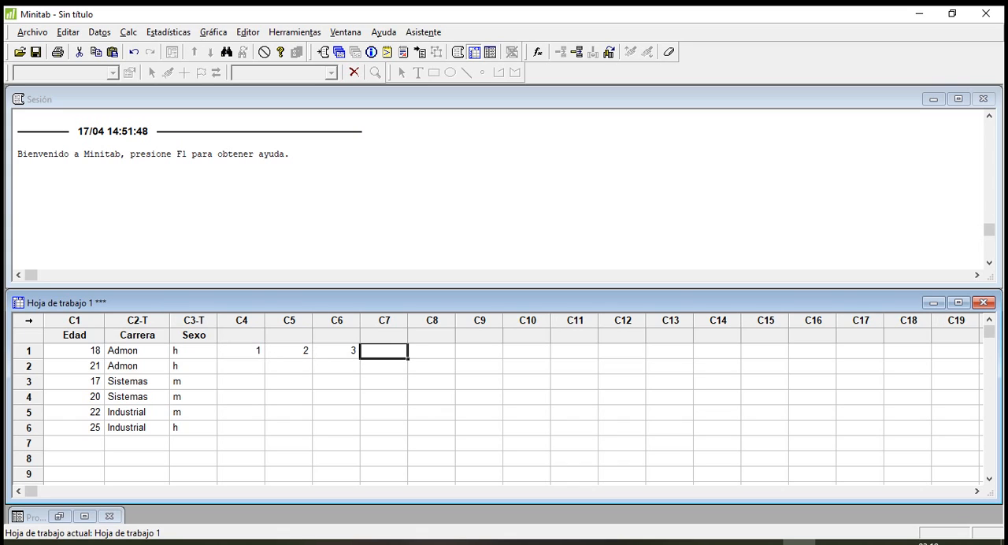
pyautogui.write('4')
pyautogui.press('Return')
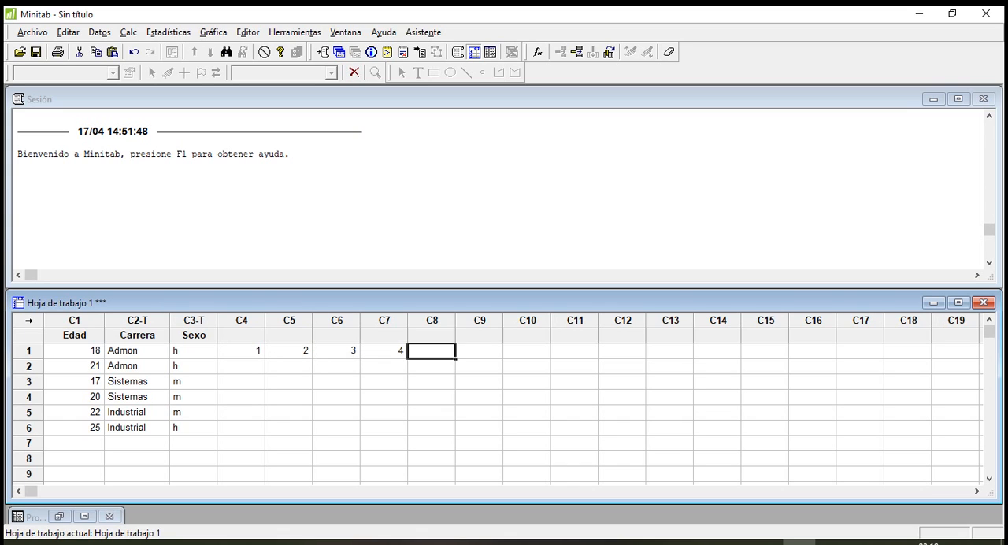
# Clear the row 1 values in columns C5 to C7 and set the data entry direction back to downward.
pyautogui.press('Left')
pyautogui.press('Left')
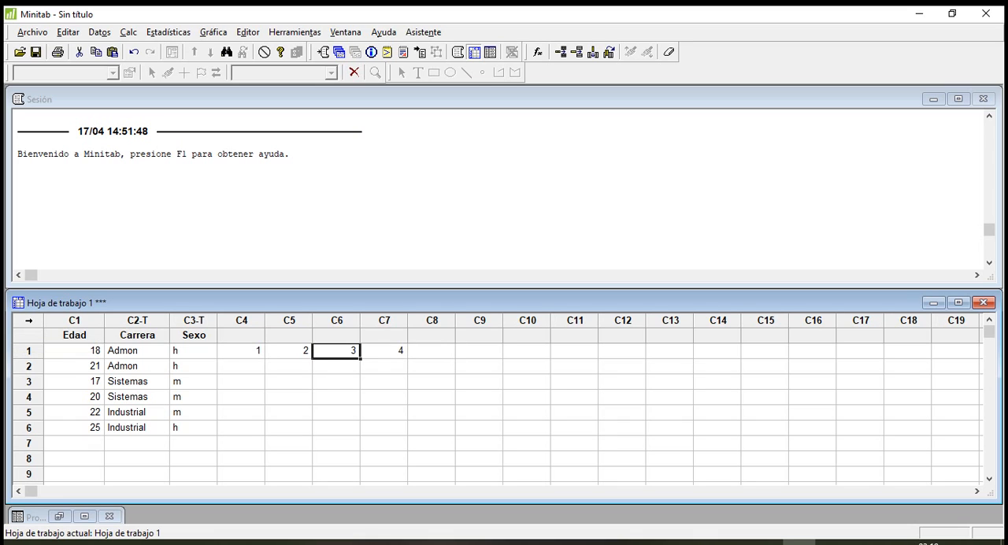
pyautogui.moveTo(291, 350); pyautogui.dragTo(394, 352)
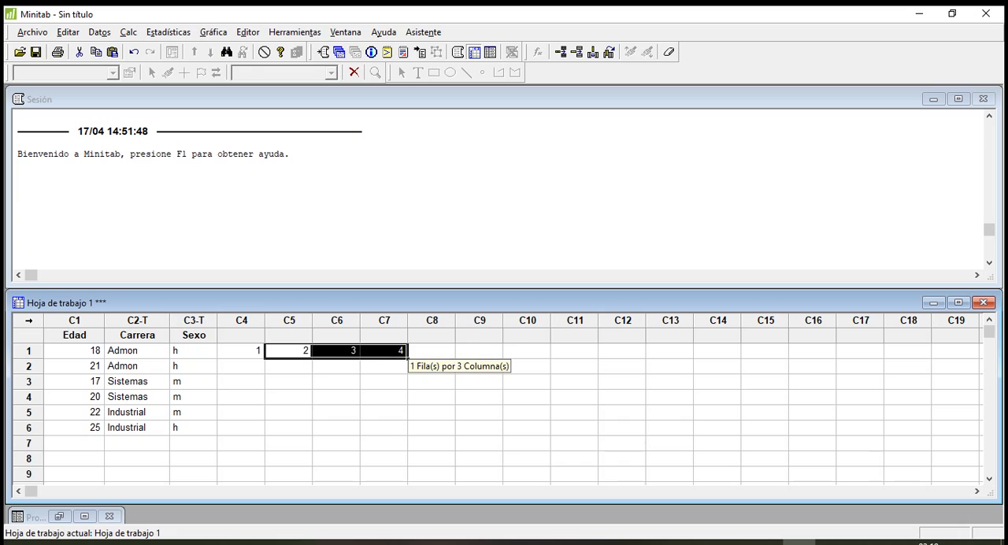
pyautogui.press('Delete')
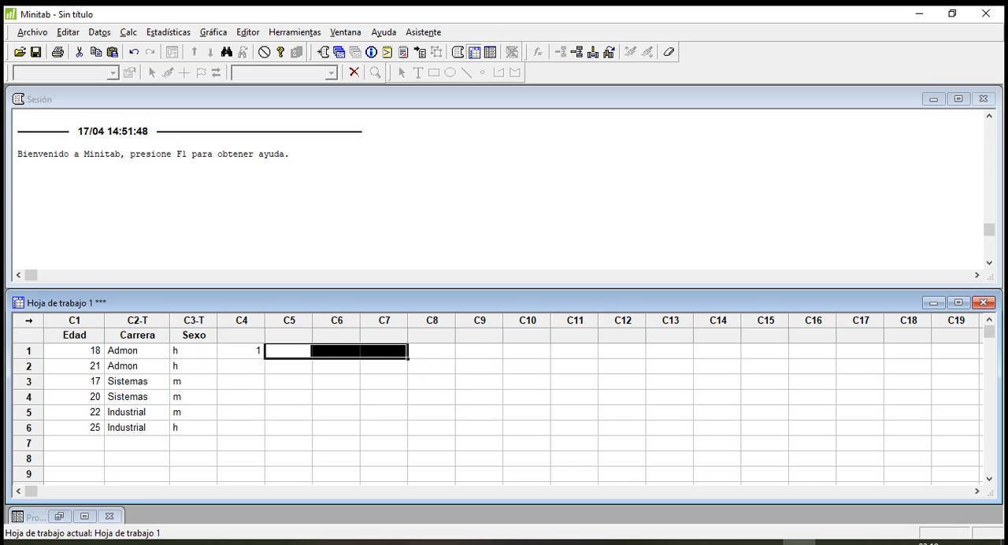
pyautogui.click(242, 351)
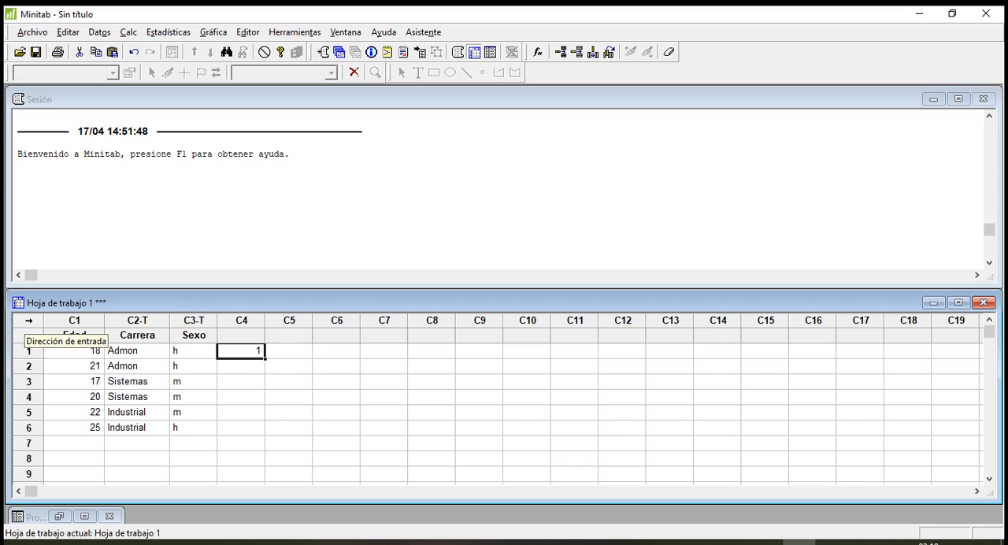
pyautogui.click(28, 321)
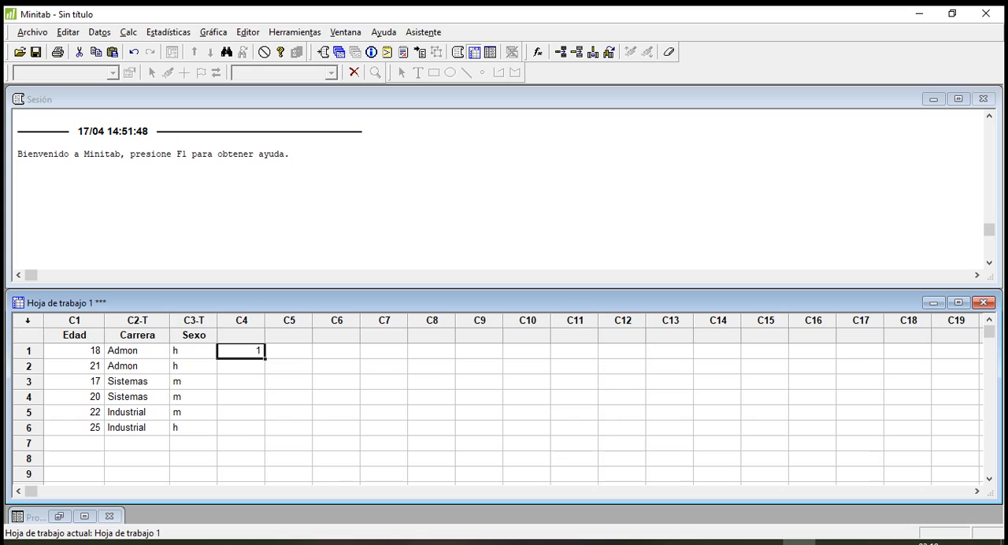
# Enter 1, 2, 3, 3, 4 and 5 in rows 1 to 6 of column C4.
pyautogui.write('1')
pyautogui.press('Return')
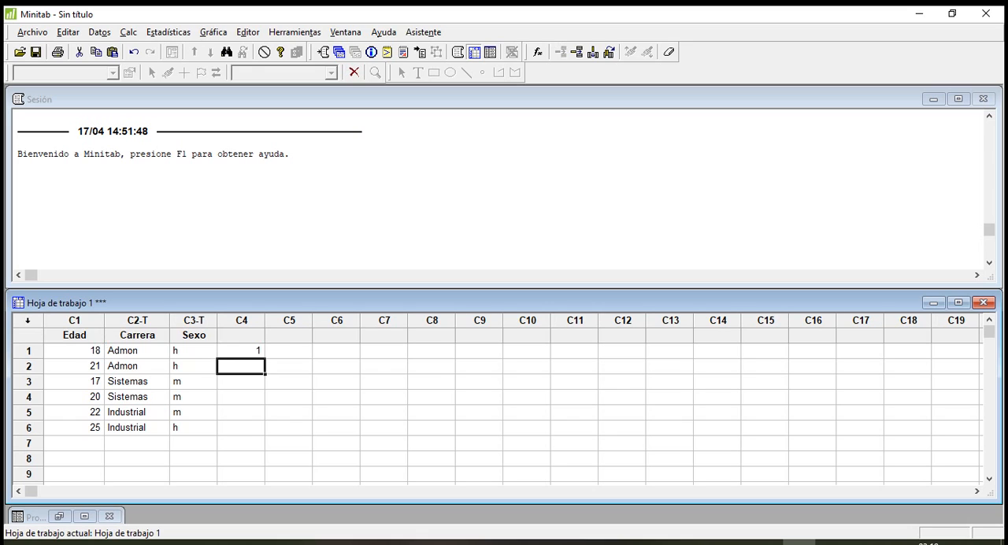
pyautogui.write('2')
pyautogui.press('Return')
pyautogui.write('3')
pyautogui.press('Return')
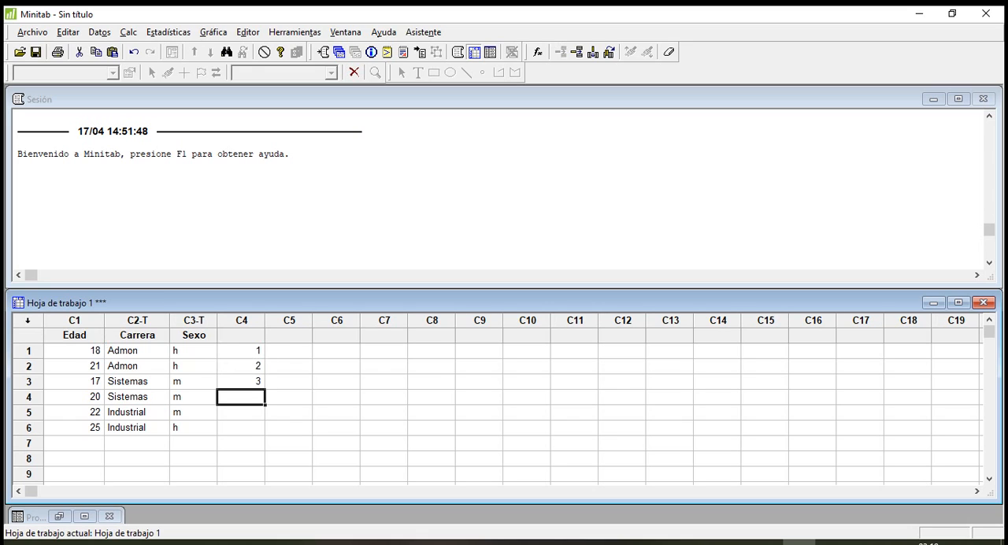
pyautogui.write('3')
pyautogui.press('Return')
pyautogui.write('4')
pyautogui.press('Return')
pyautogui.write('5')
pyautogui.press('Return')
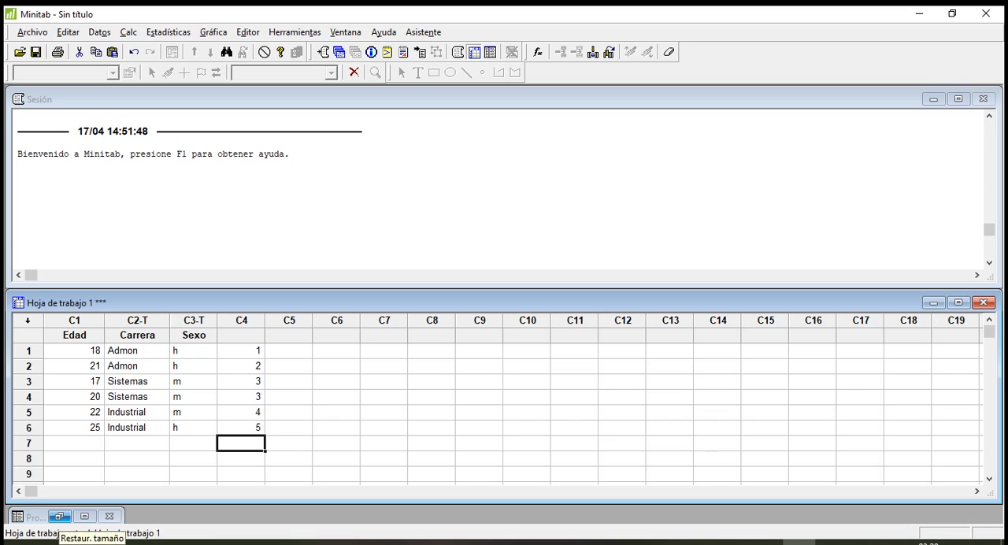
# Open the Project Manager and examine the details, columns, constants and matrices of Hoja de trabajo 1.
pyautogui.click(60, 516)
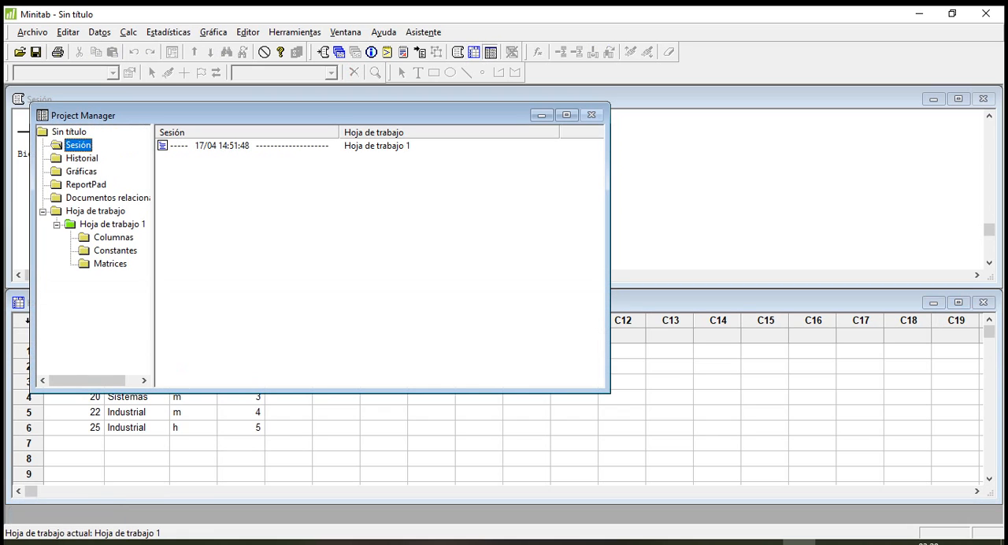
pyautogui.moveTo(315, 115); pyautogui.dragTo(547, 163)
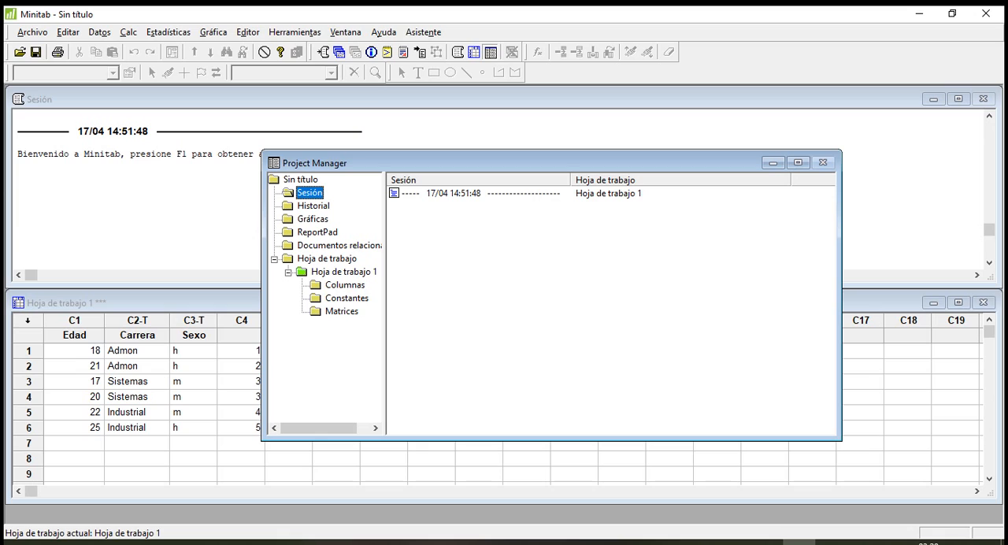
pyautogui.click(344, 271)
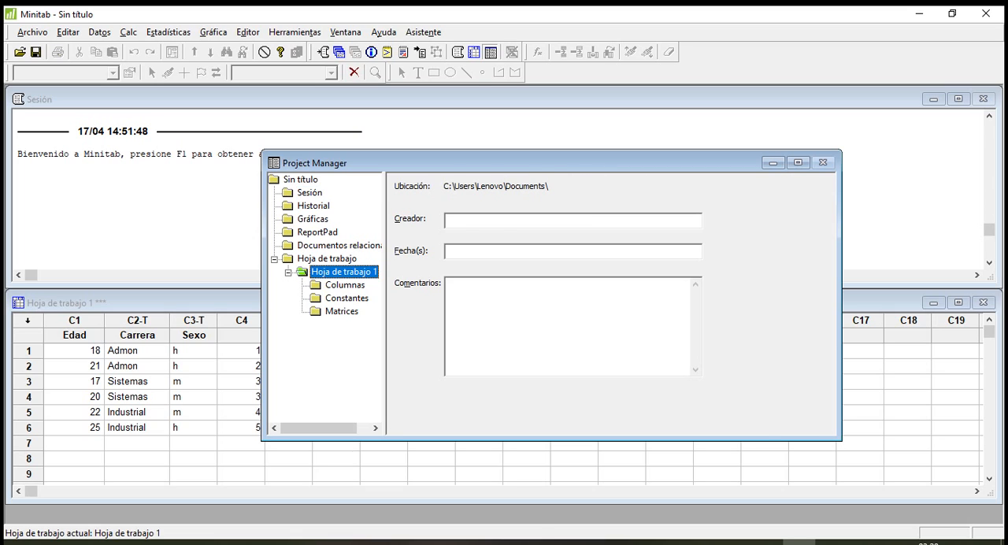
pyautogui.click(345, 285)
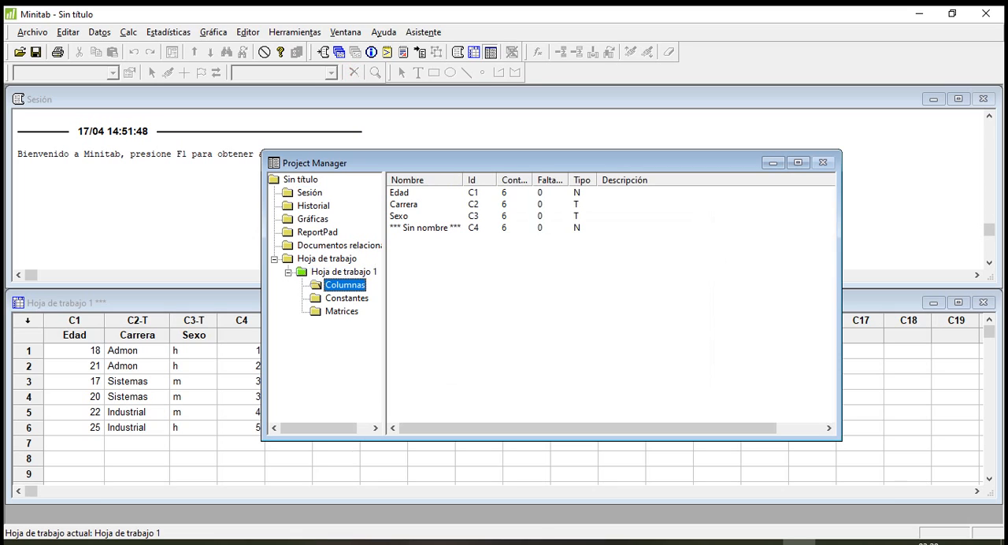
pyautogui.click(346, 298)
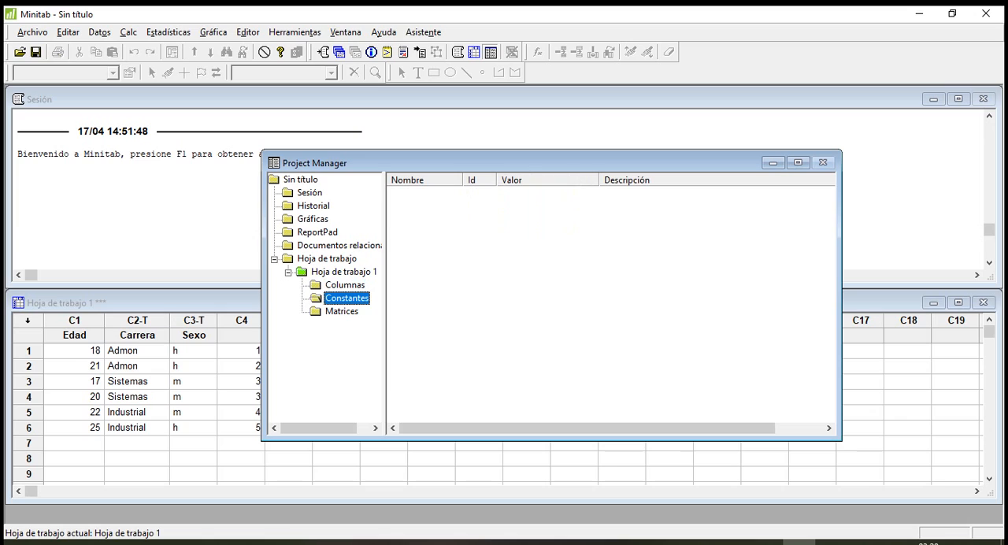
pyautogui.click(342, 311)
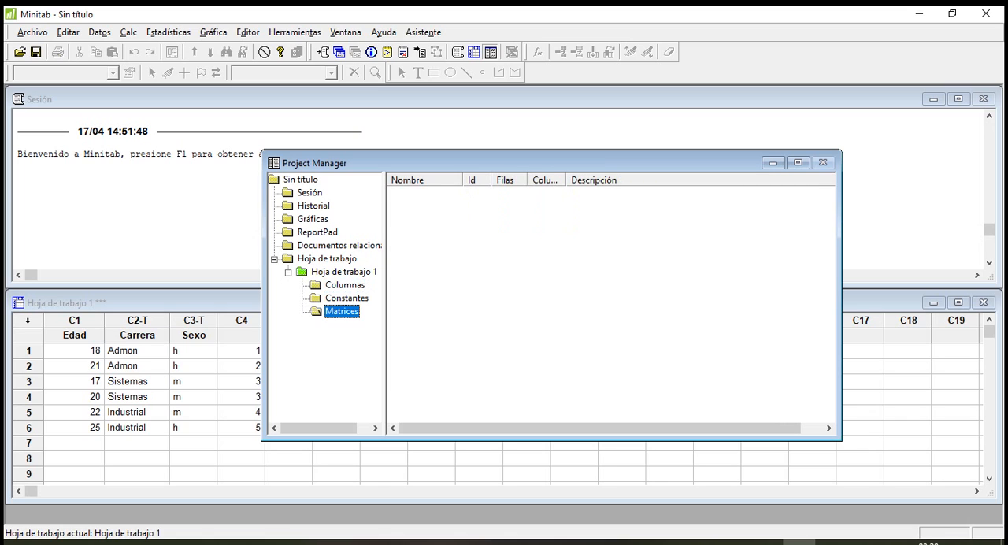
# Examine the Columnas list of Hoja de trabajo 1 with the Conteo and Faltante headings widened, and minimize the Project Manager.
pyautogui.click(345, 285)
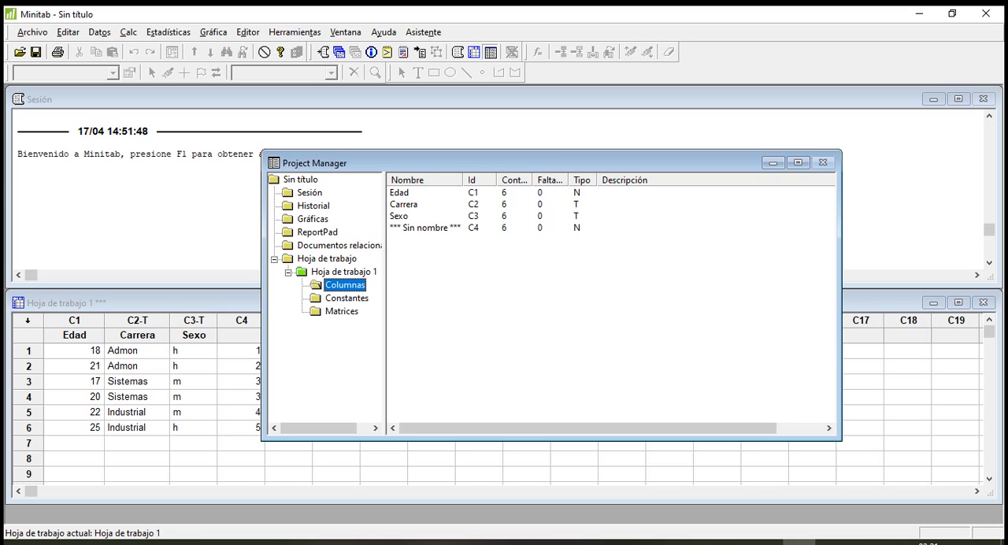
pyautogui.doubleClick(532, 180)
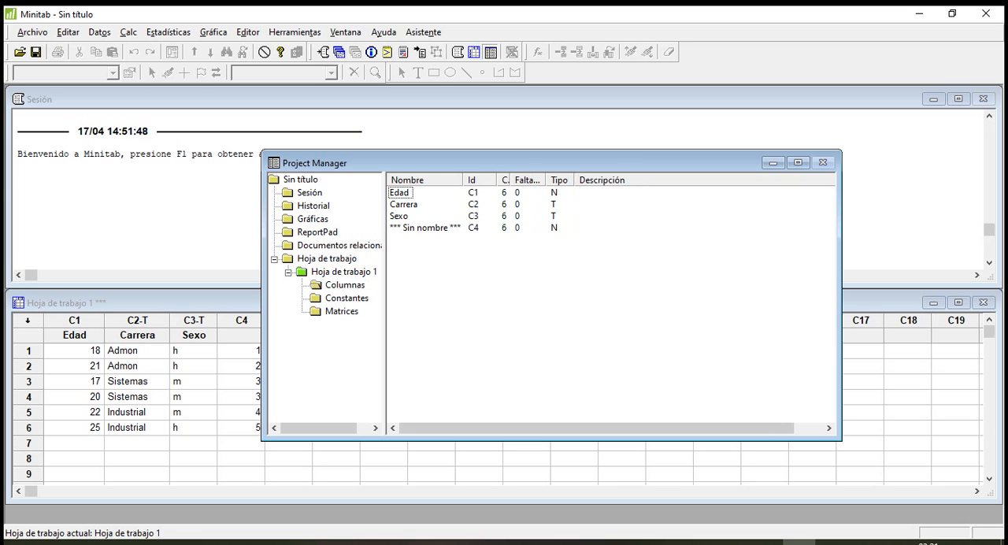
pyautogui.moveTo(510, 180); pyautogui.dragTo(624, 180)
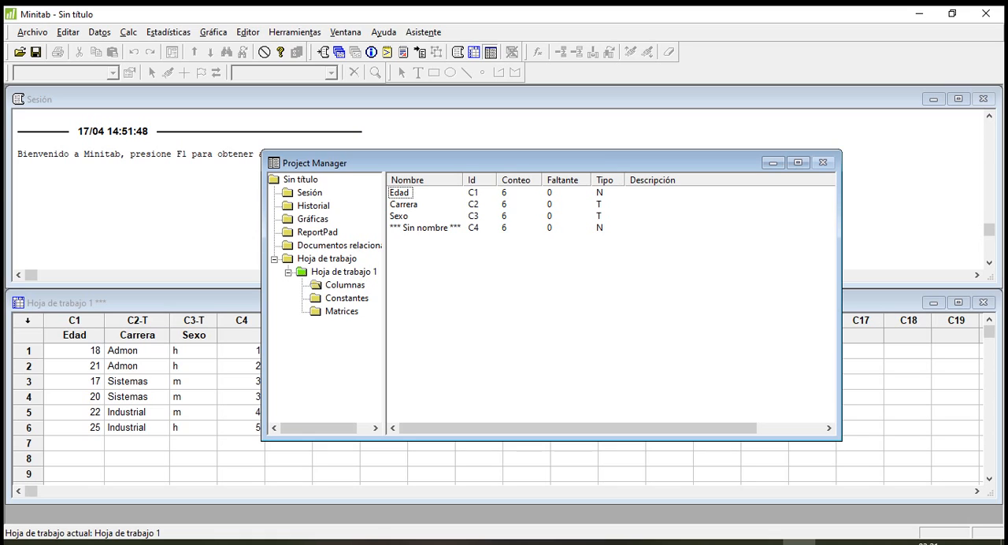
pyautogui.click(404, 204)
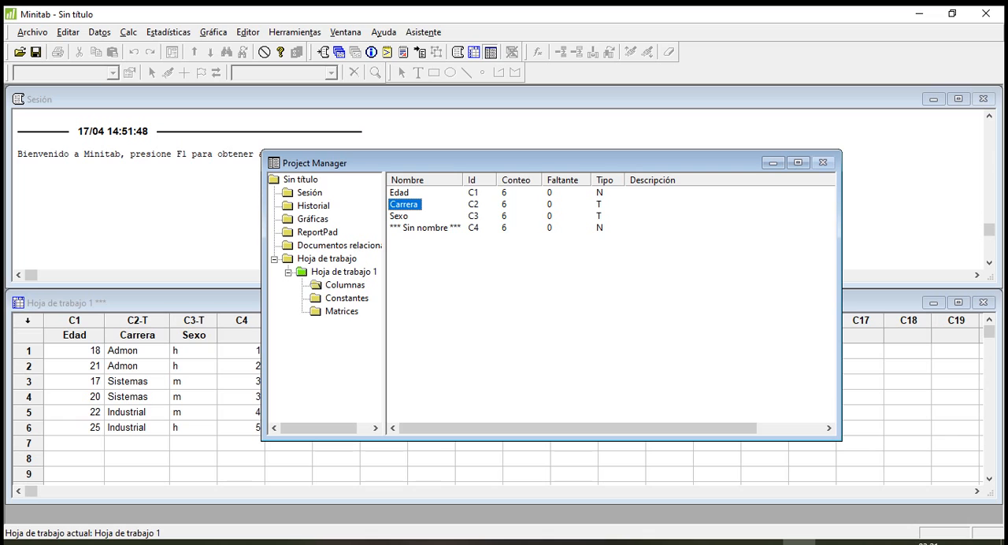
pyautogui.moveTo(504, 163)
pyautogui.mouseDown()
pyautogui.moveTo(411, 179)
pyautogui.moveTo(509, 164)
pyautogui.mouseUp()
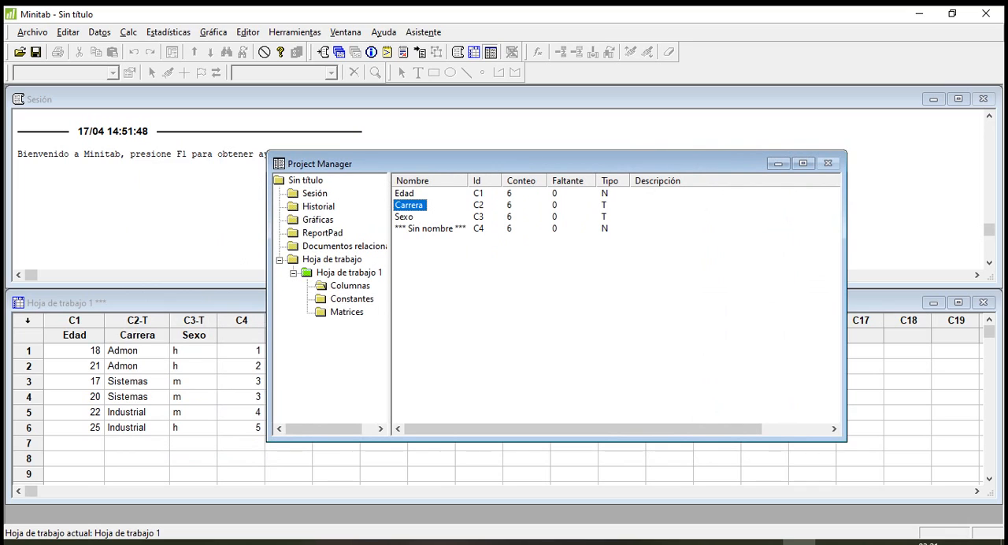
pyautogui.click(778, 163)
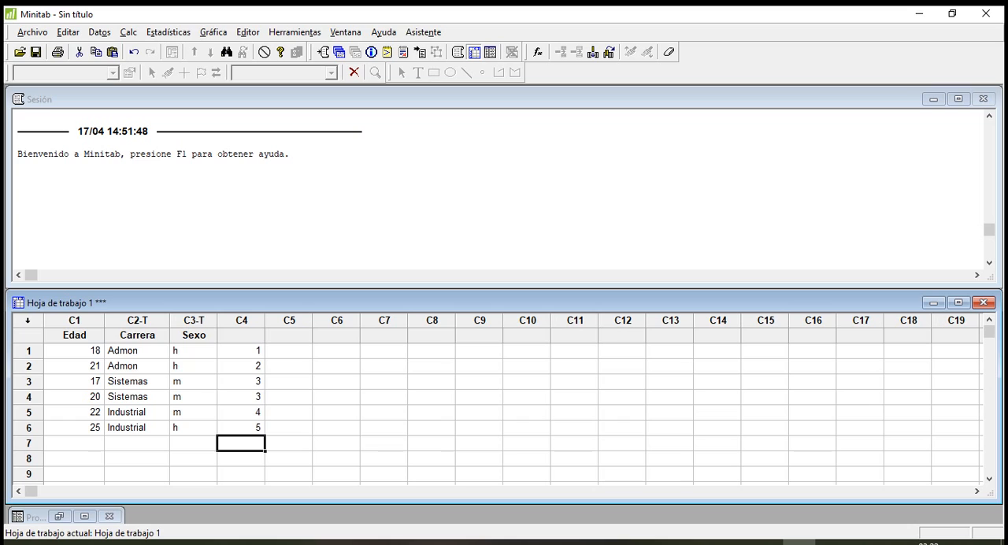
# Try to enter the text "h" in row 1 of the numeric Edad column.
pyautogui.moveTo(244, 351)
pyautogui.mouseDown()
pyautogui.moveTo(244, 428)
pyautogui.moveTo(244, 350)
pyautogui.mouseUp()
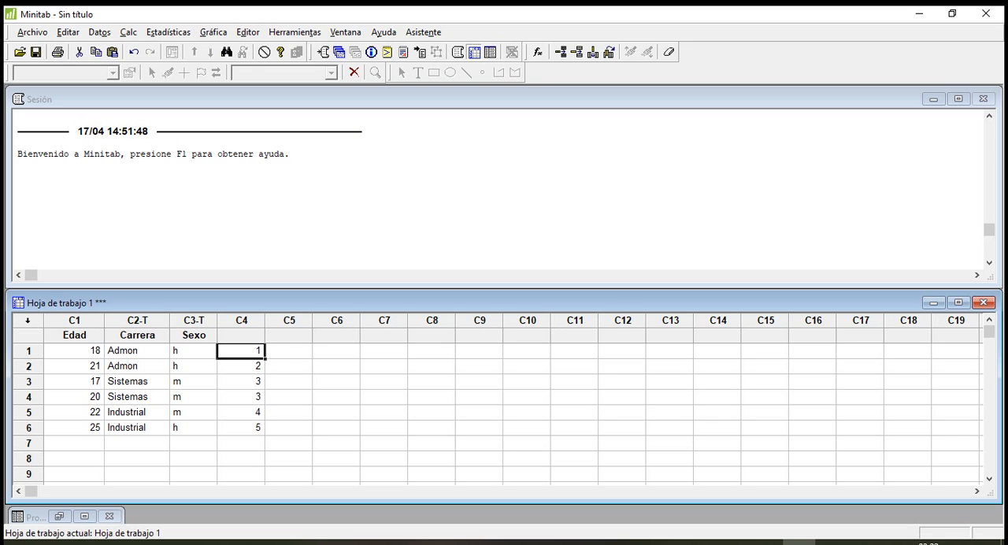
pyautogui.click(74, 351)
pyautogui.click(74, 367)
pyautogui.click(74, 381)
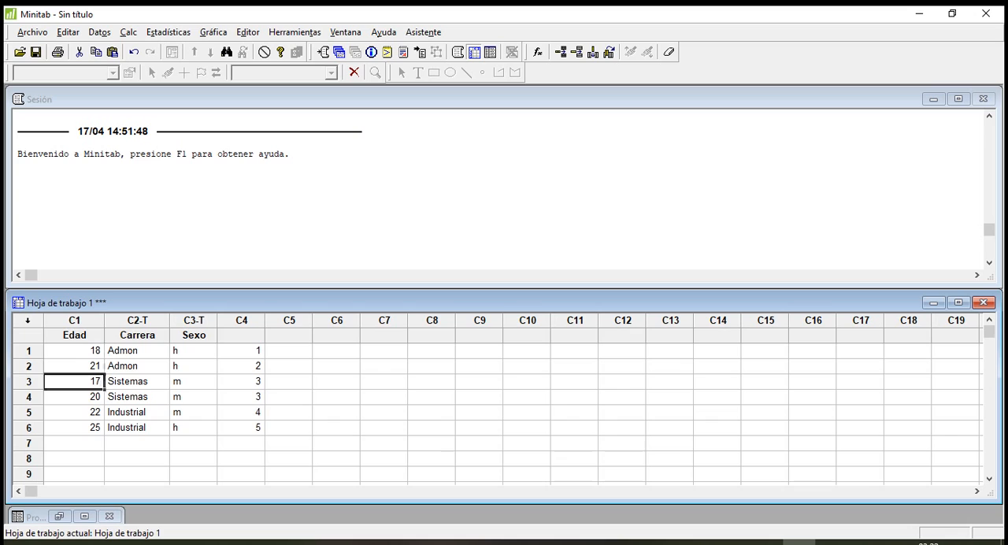
pyautogui.click(74, 428)
pyautogui.click(74, 351)
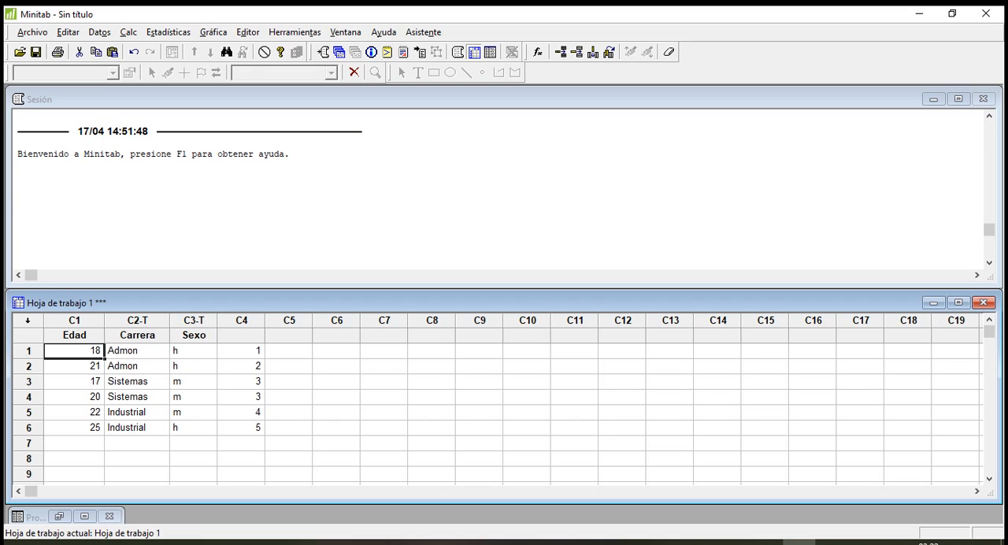
pyautogui.write('h')
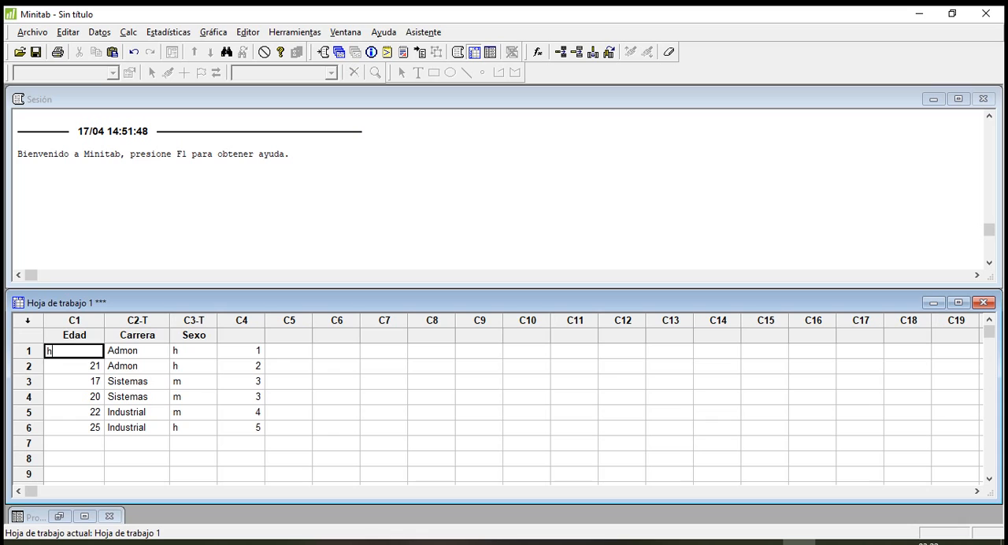
pyautogui.press('Return')
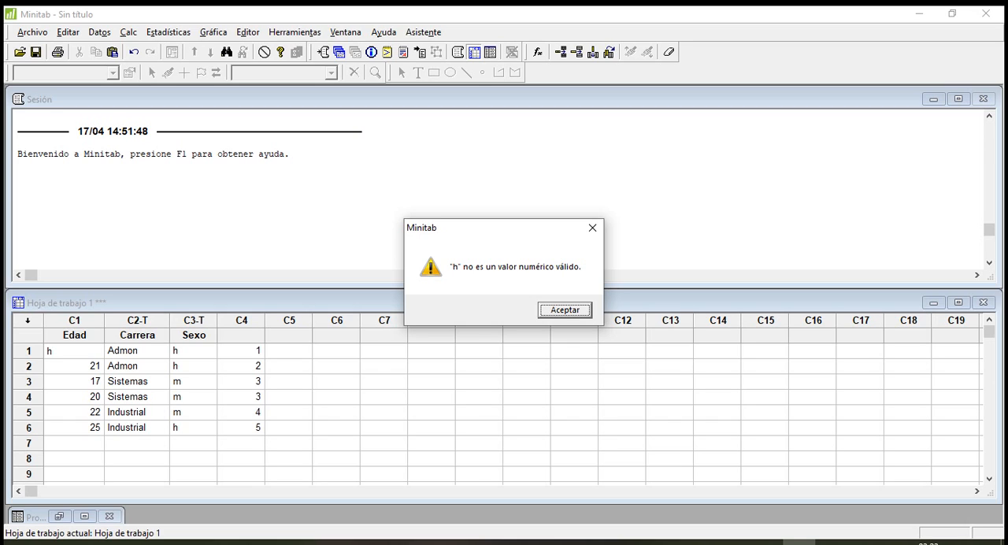
pyautogui.press('Return')
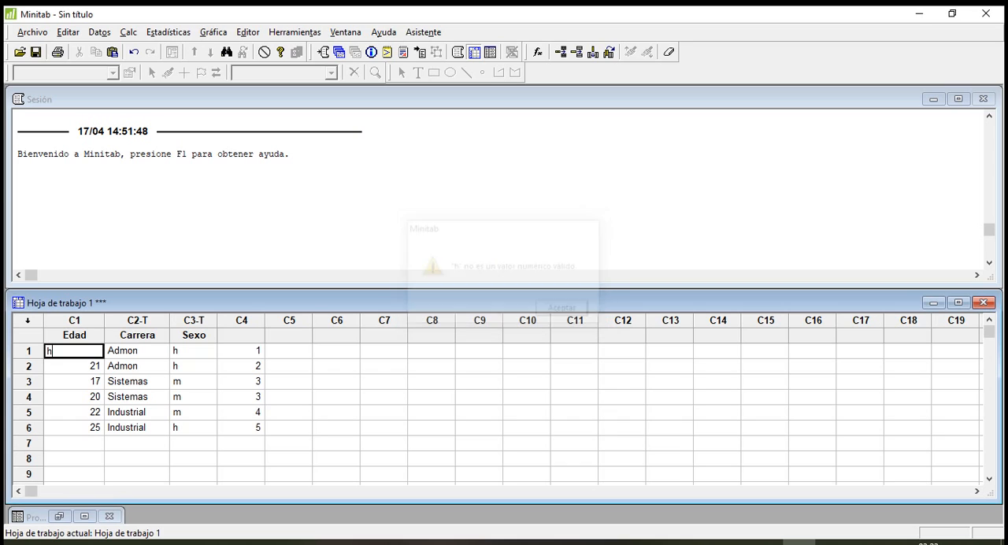
# Replace the rejected text in row 1 of the Edad column with 18.
pyautogui.press('BackSpace')
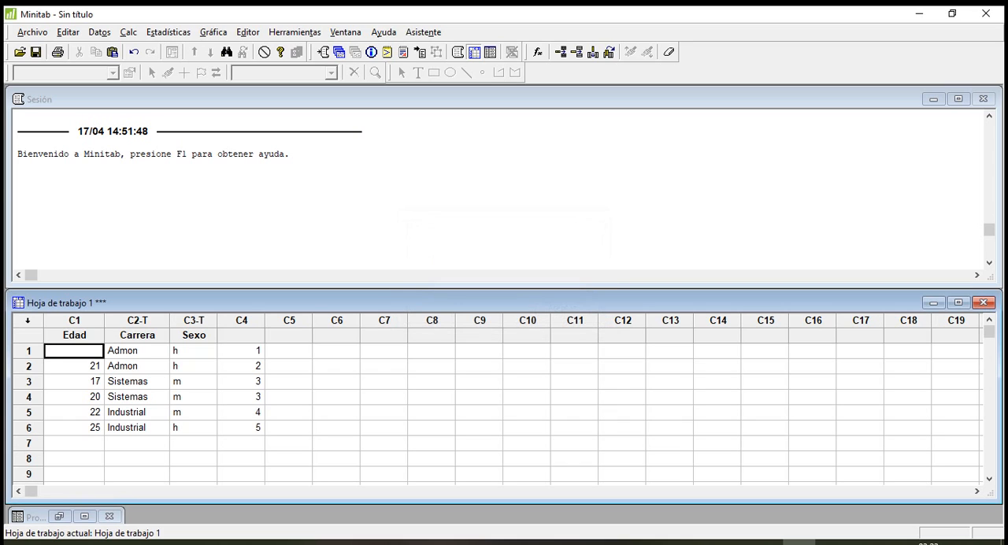
pyautogui.write('18')
pyautogui.press('Return')
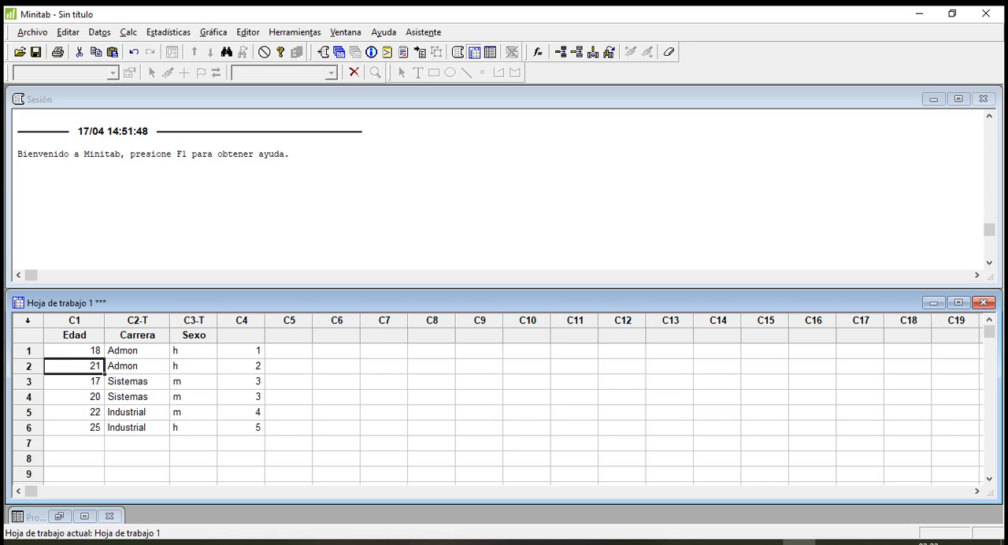
# Enter "texto" in row 1 of column C5 and 1, 3, 4, 5 and 6 in rows 2 to 6.
pyautogui.click(289, 351)
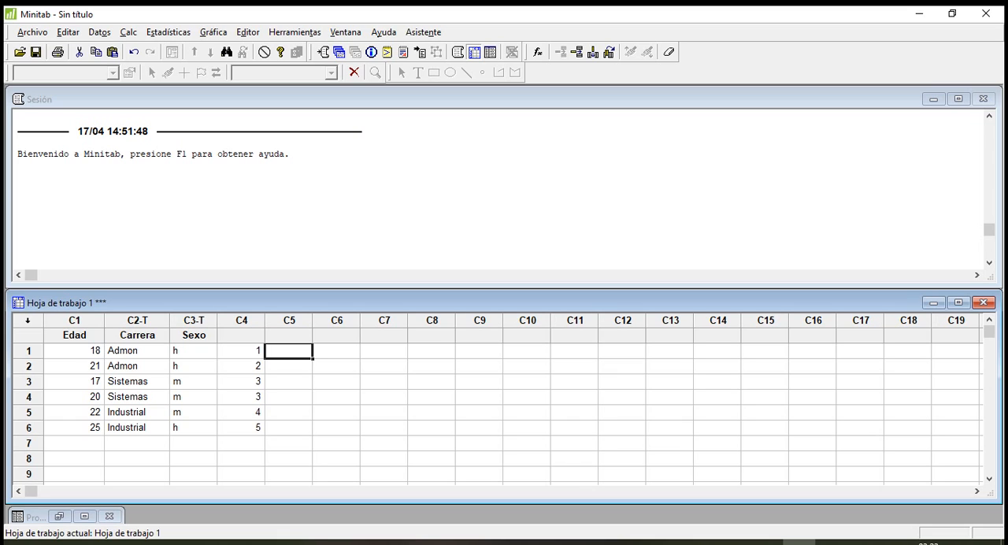
pyautogui.write('texto')
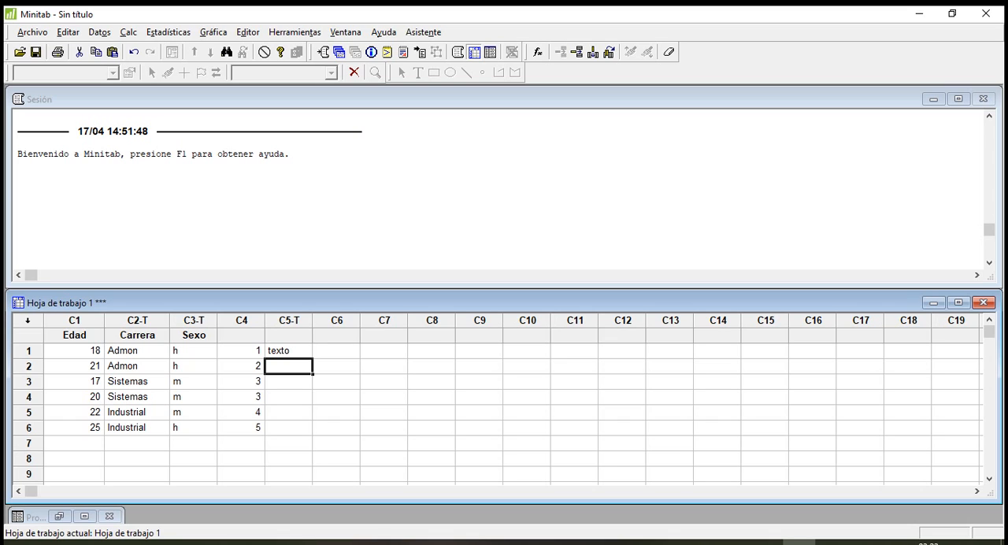
pyautogui.write('1')
pyautogui.press('Return')
pyautogui.write('3')
pyautogui.press('Return')
pyautogui.write('4')
pyautogui.press('Return')
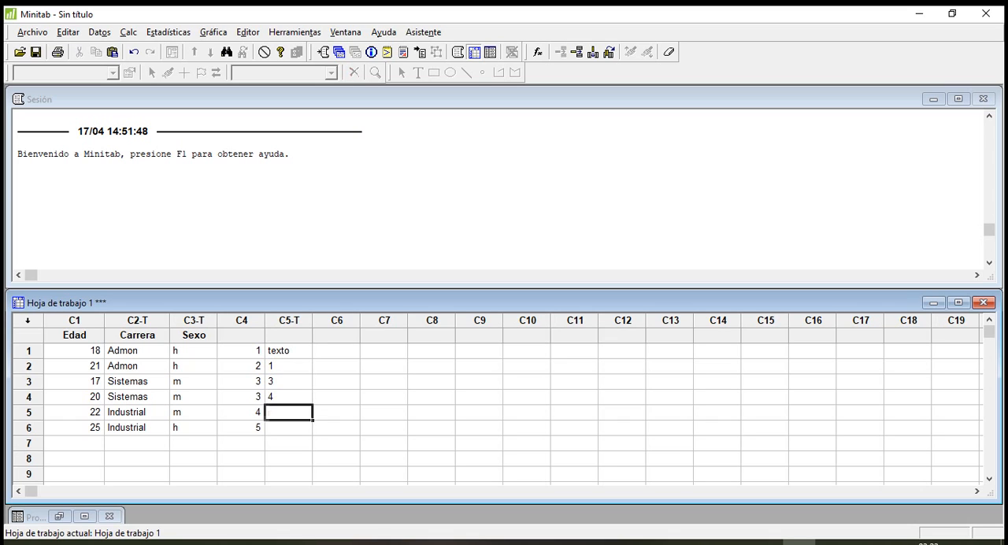
pyautogui.write('5')
pyautogui.press('Return')
pyautogui.write('6')
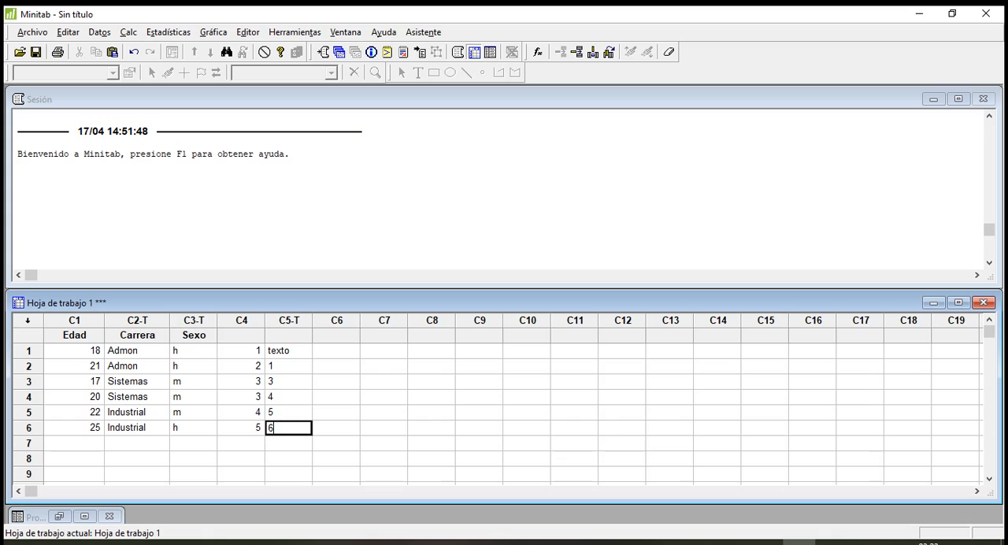
pyautogui.click(336, 443)
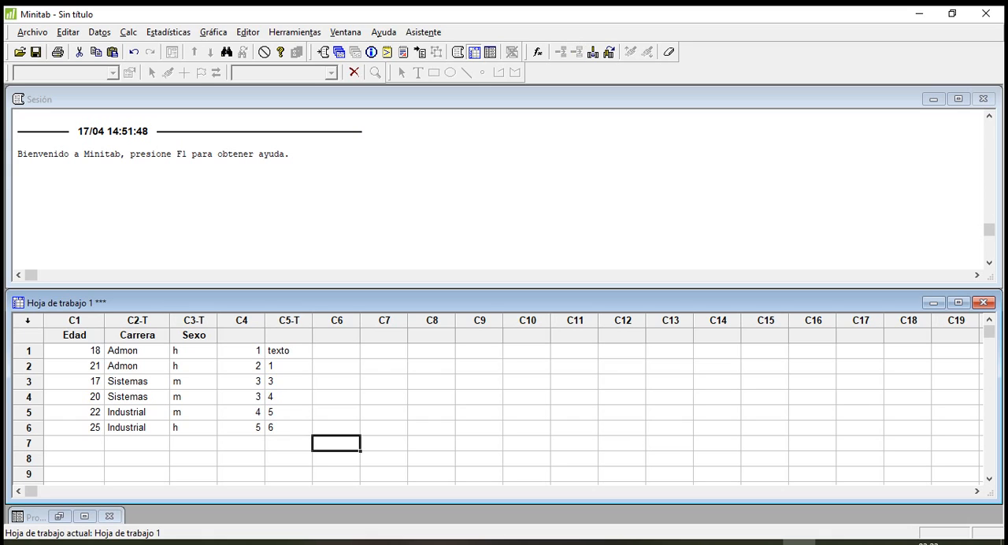
# Replace the text in row 1 of column C5 with 8.
pyautogui.click(289, 336)
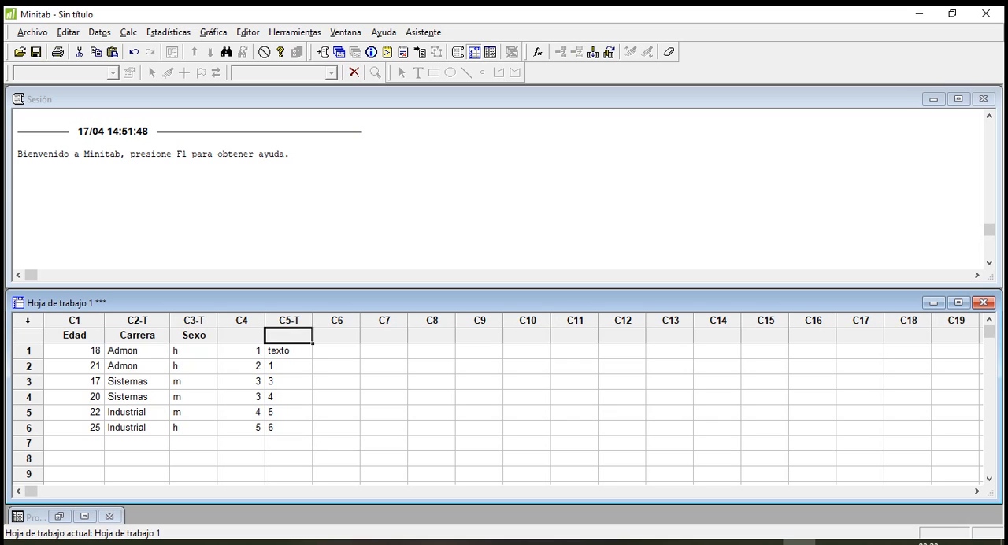
pyautogui.click(289, 351)
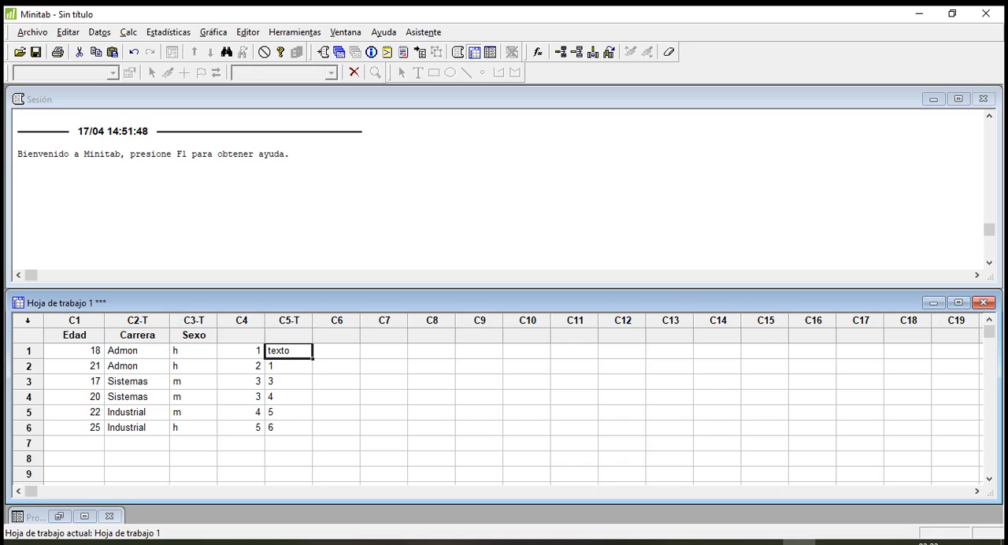
pyautogui.write('8')
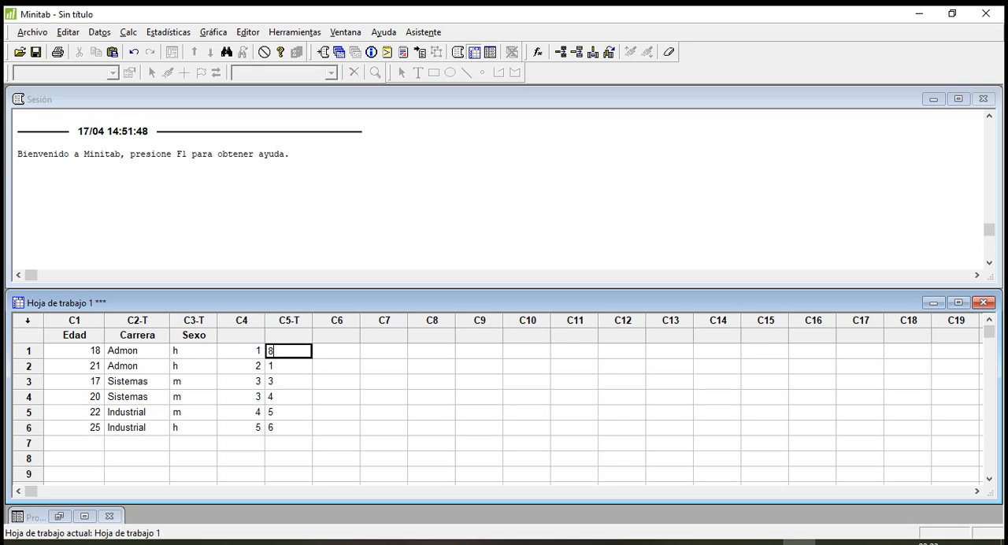
pyautogui.press('Return')
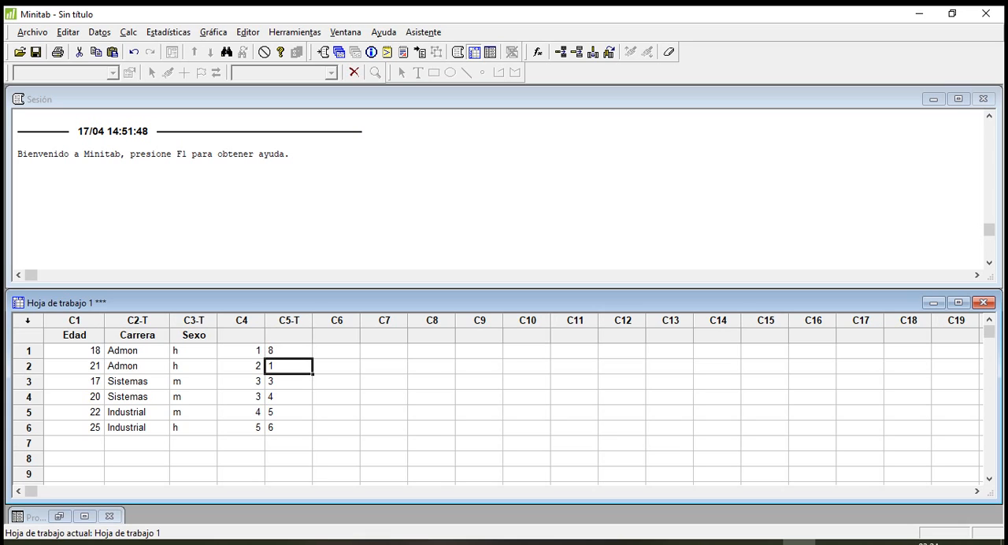
# Start a text-to-numeric data type conversion for rows 1 to 6 of C5 and specify C5 as the text column.
pyautogui.moveTo(290, 351); pyautogui.dragTo(307, 430)
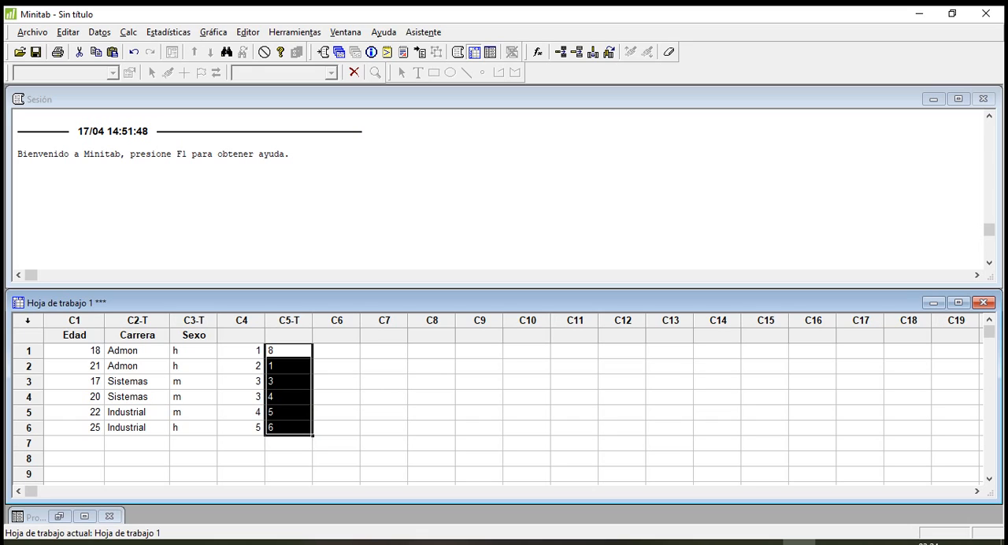
pyautogui.moveTo(289, 352); pyautogui.dragTo(300, 429)
pyautogui.click(100, 32)
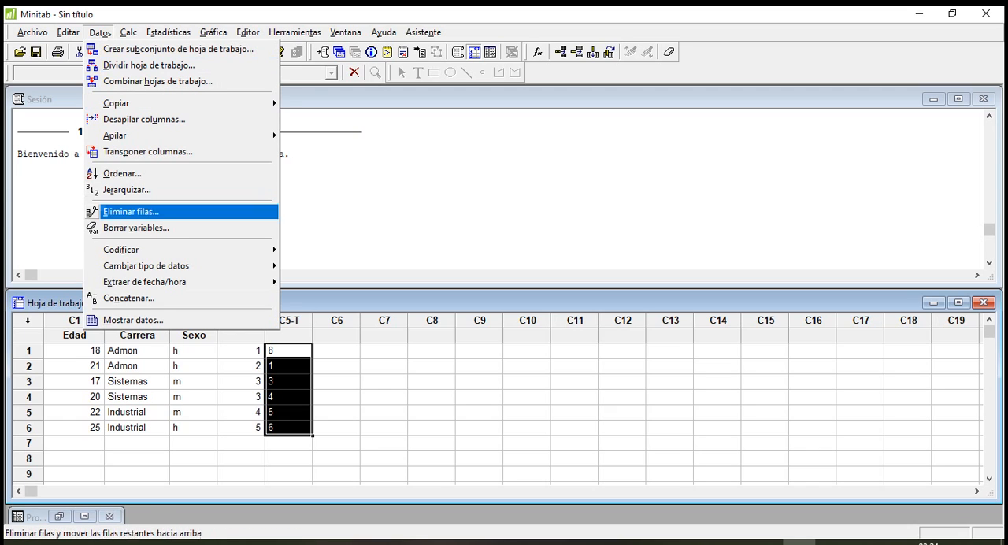
pyautogui.moveTo(146, 266)
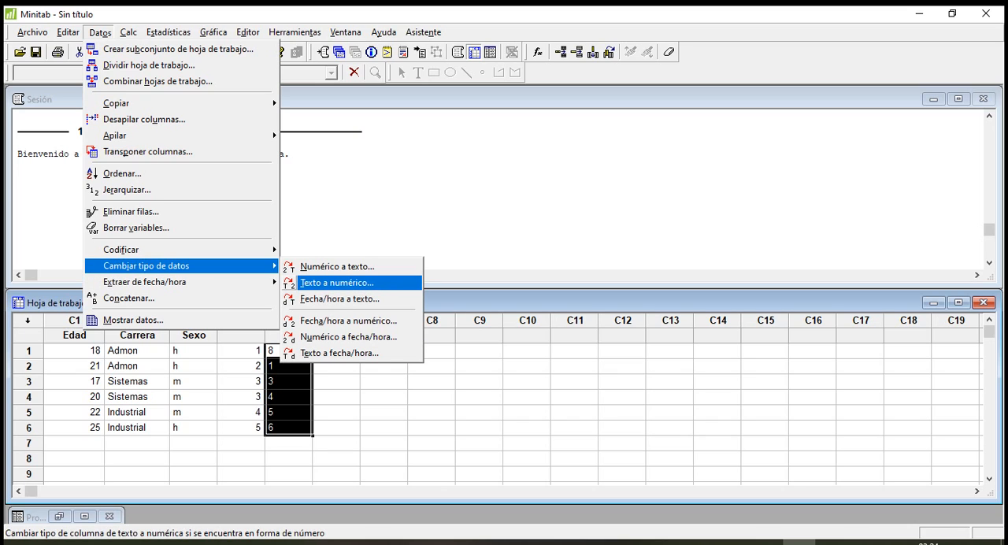
pyautogui.press('Return')
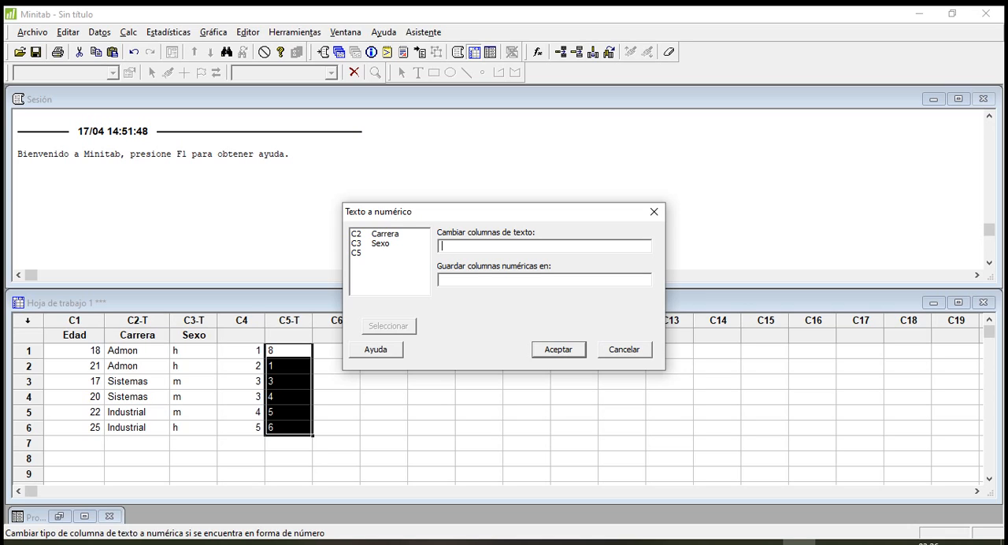
pyautogui.write('C5')
pyautogui.write('C5')
pyautogui.hotkey('shift', 'Left')
pyautogui.hotkey('shift', 'Left')
pyautogui.hotkey('shift', 'Left')
pyautogui.press('BackSpace')
pyautogui.click(473, 280)
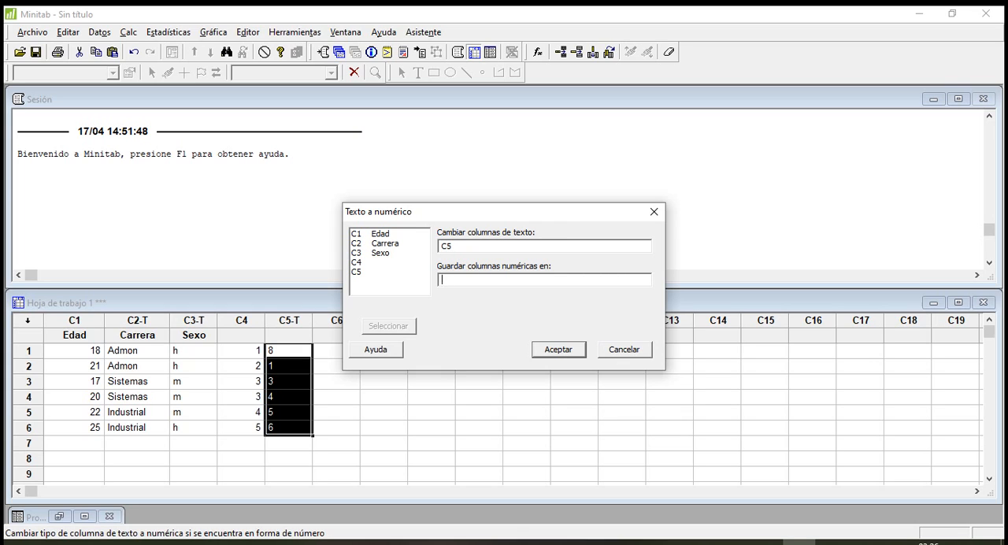
# Store the converted numeric column in C5 and run the conversion.
pyautogui.click(457, 247)
pyautogui.click(473, 280)
pyautogui.click(473, 246)
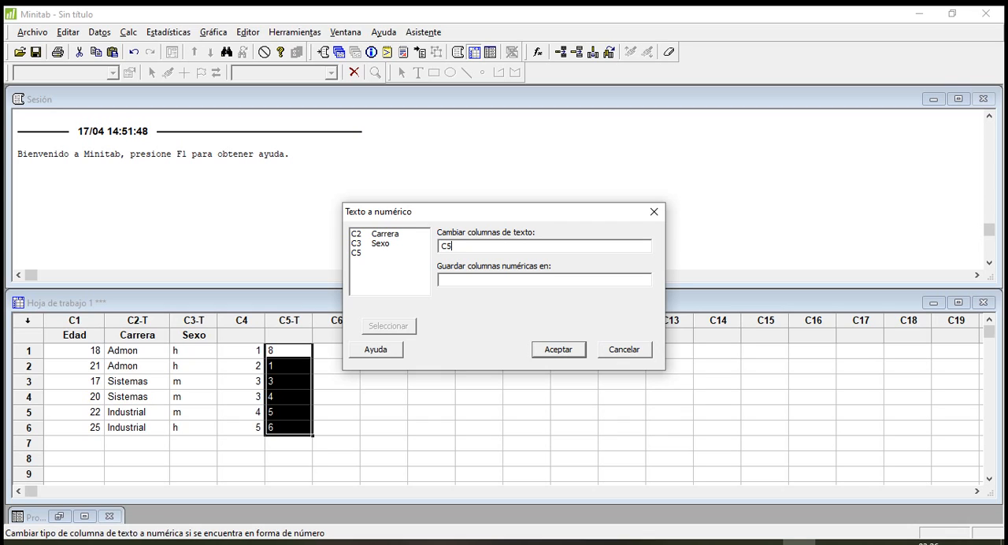
pyautogui.click(473, 280)
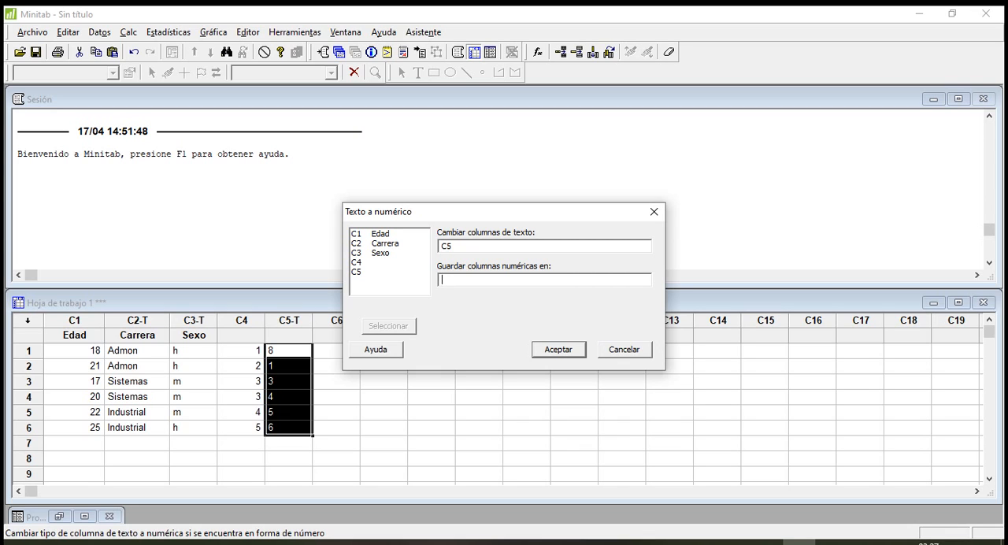
pyautogui.doubleClick(358, 271)
pyautogui.press('Return')
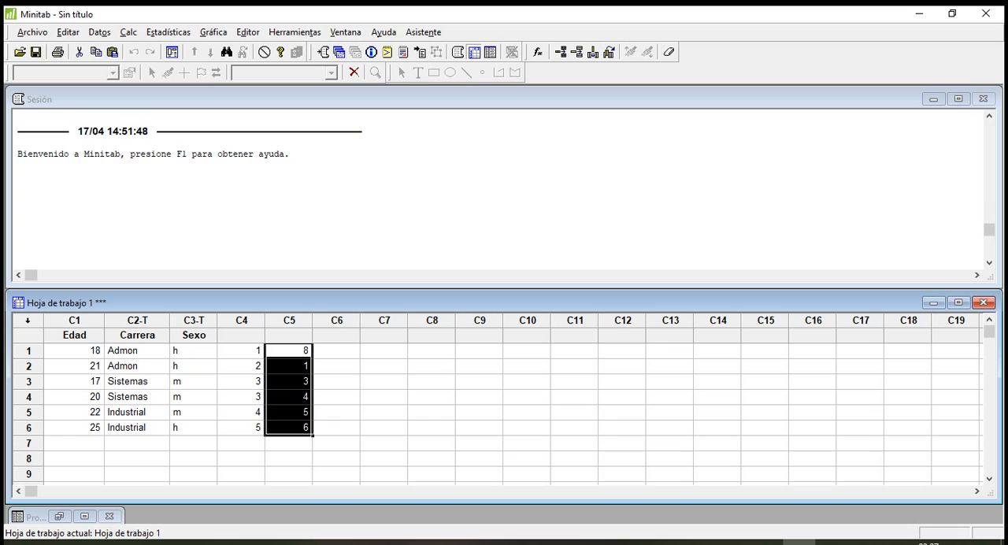
pyautogui.click(337, 351)
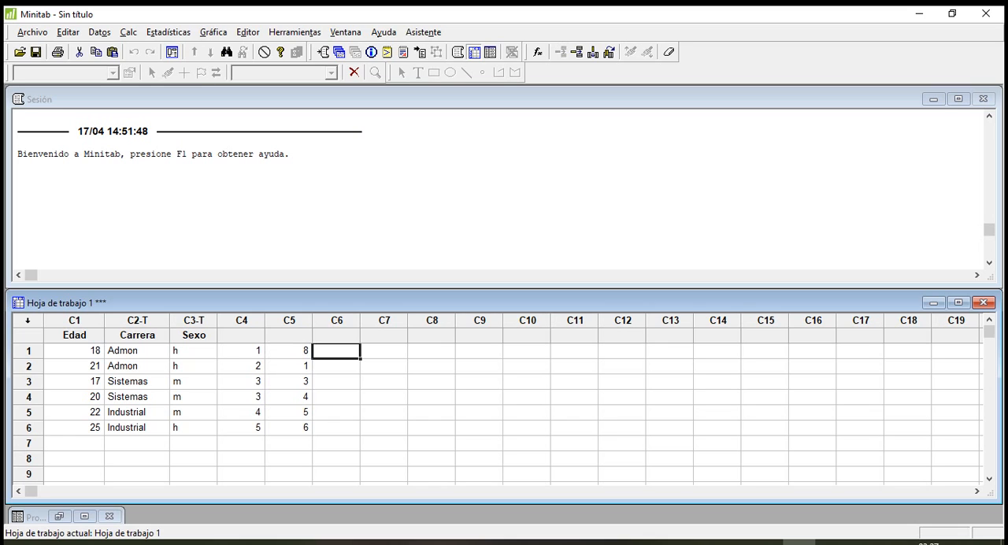
pyautogui.moveTo(299, 350); pyautogui.dragTo(312, 435)
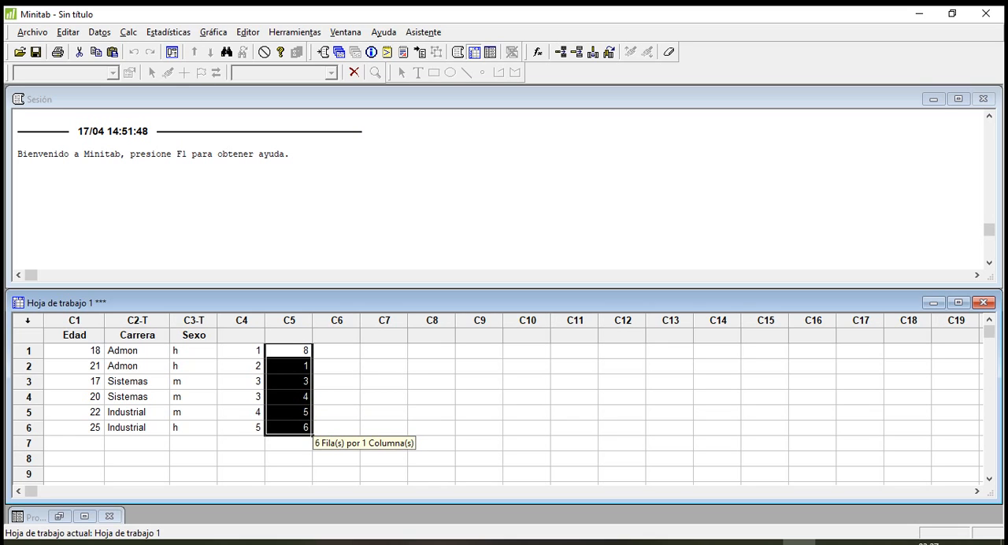
pyautogui.click(290, 352)
pyautogui.click(336, 366)
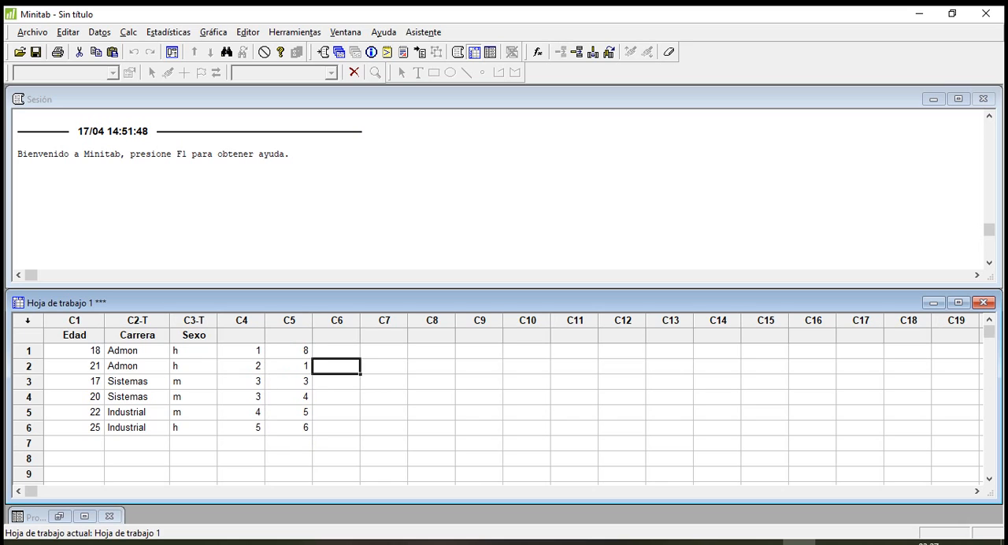